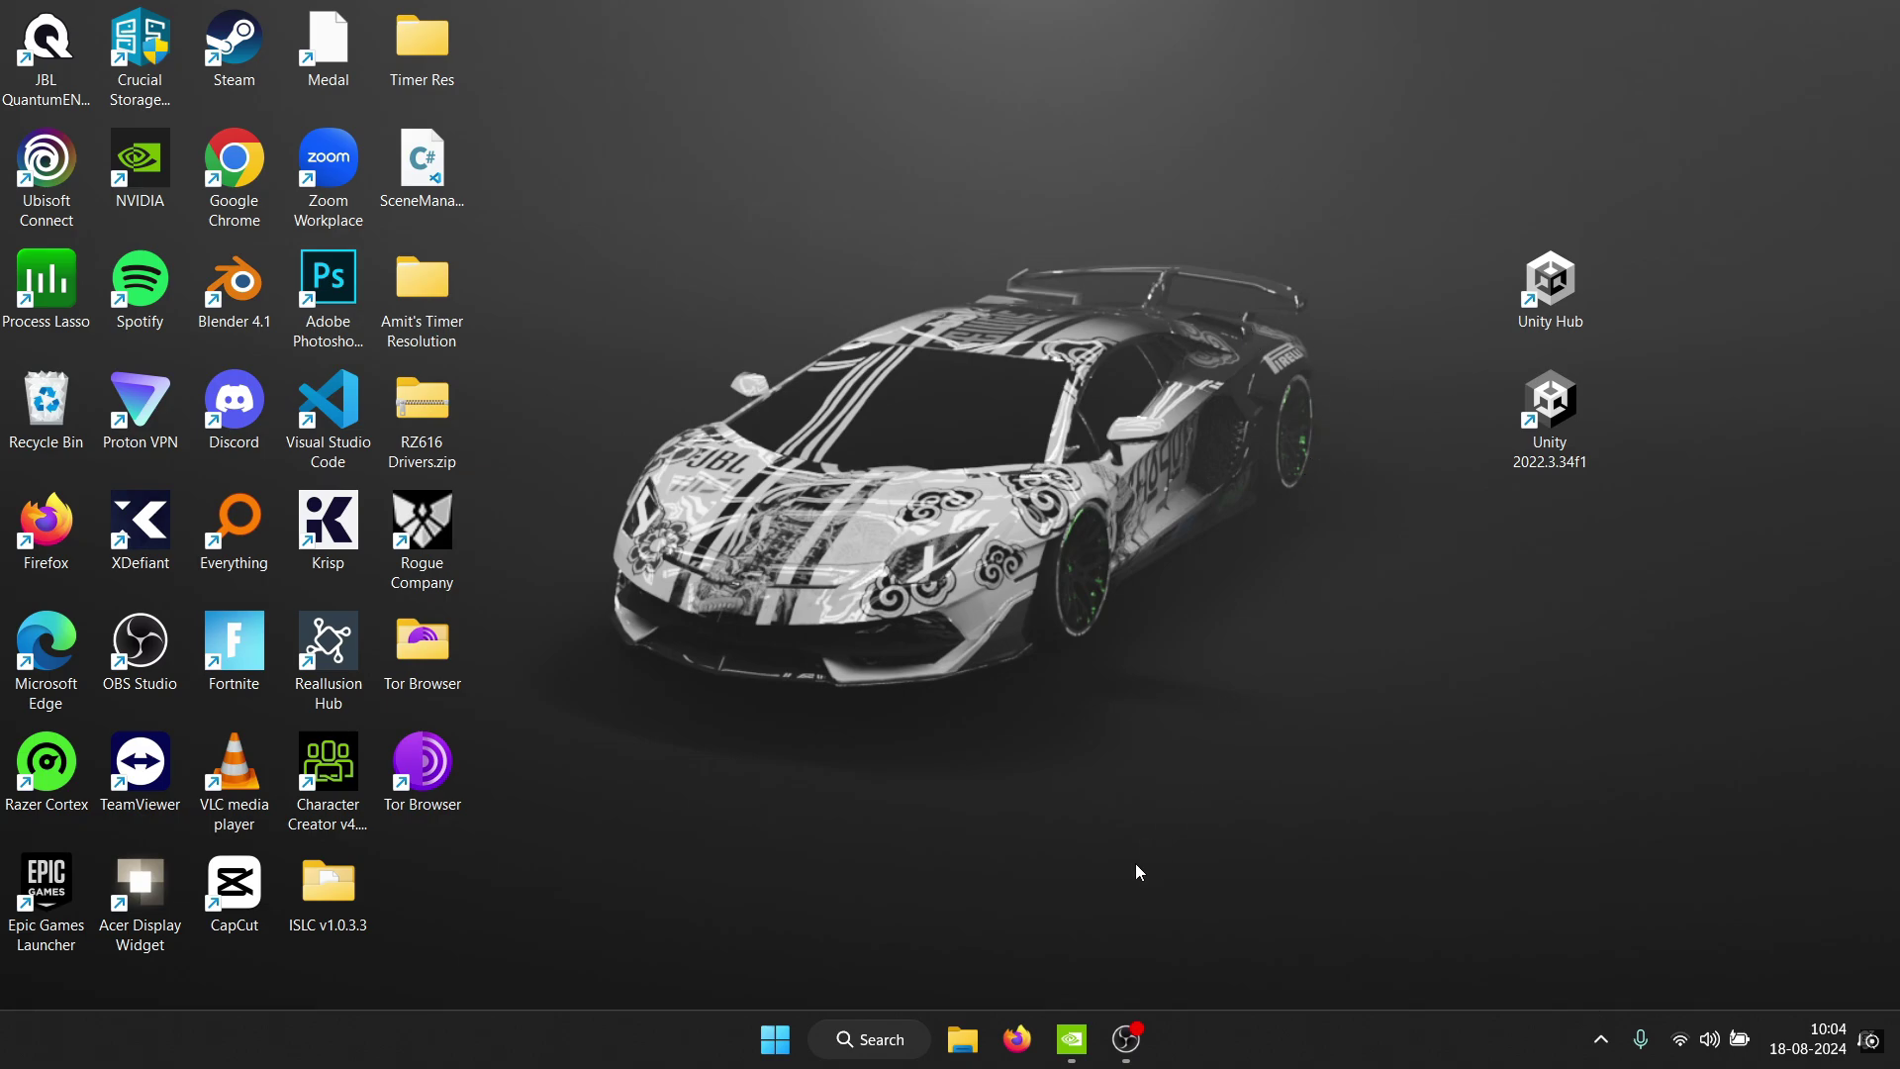
# Open NVIDIA Control Panel's Change resolution page and its Customise list for the Acer display
pyautogui.click(1072, 1040)
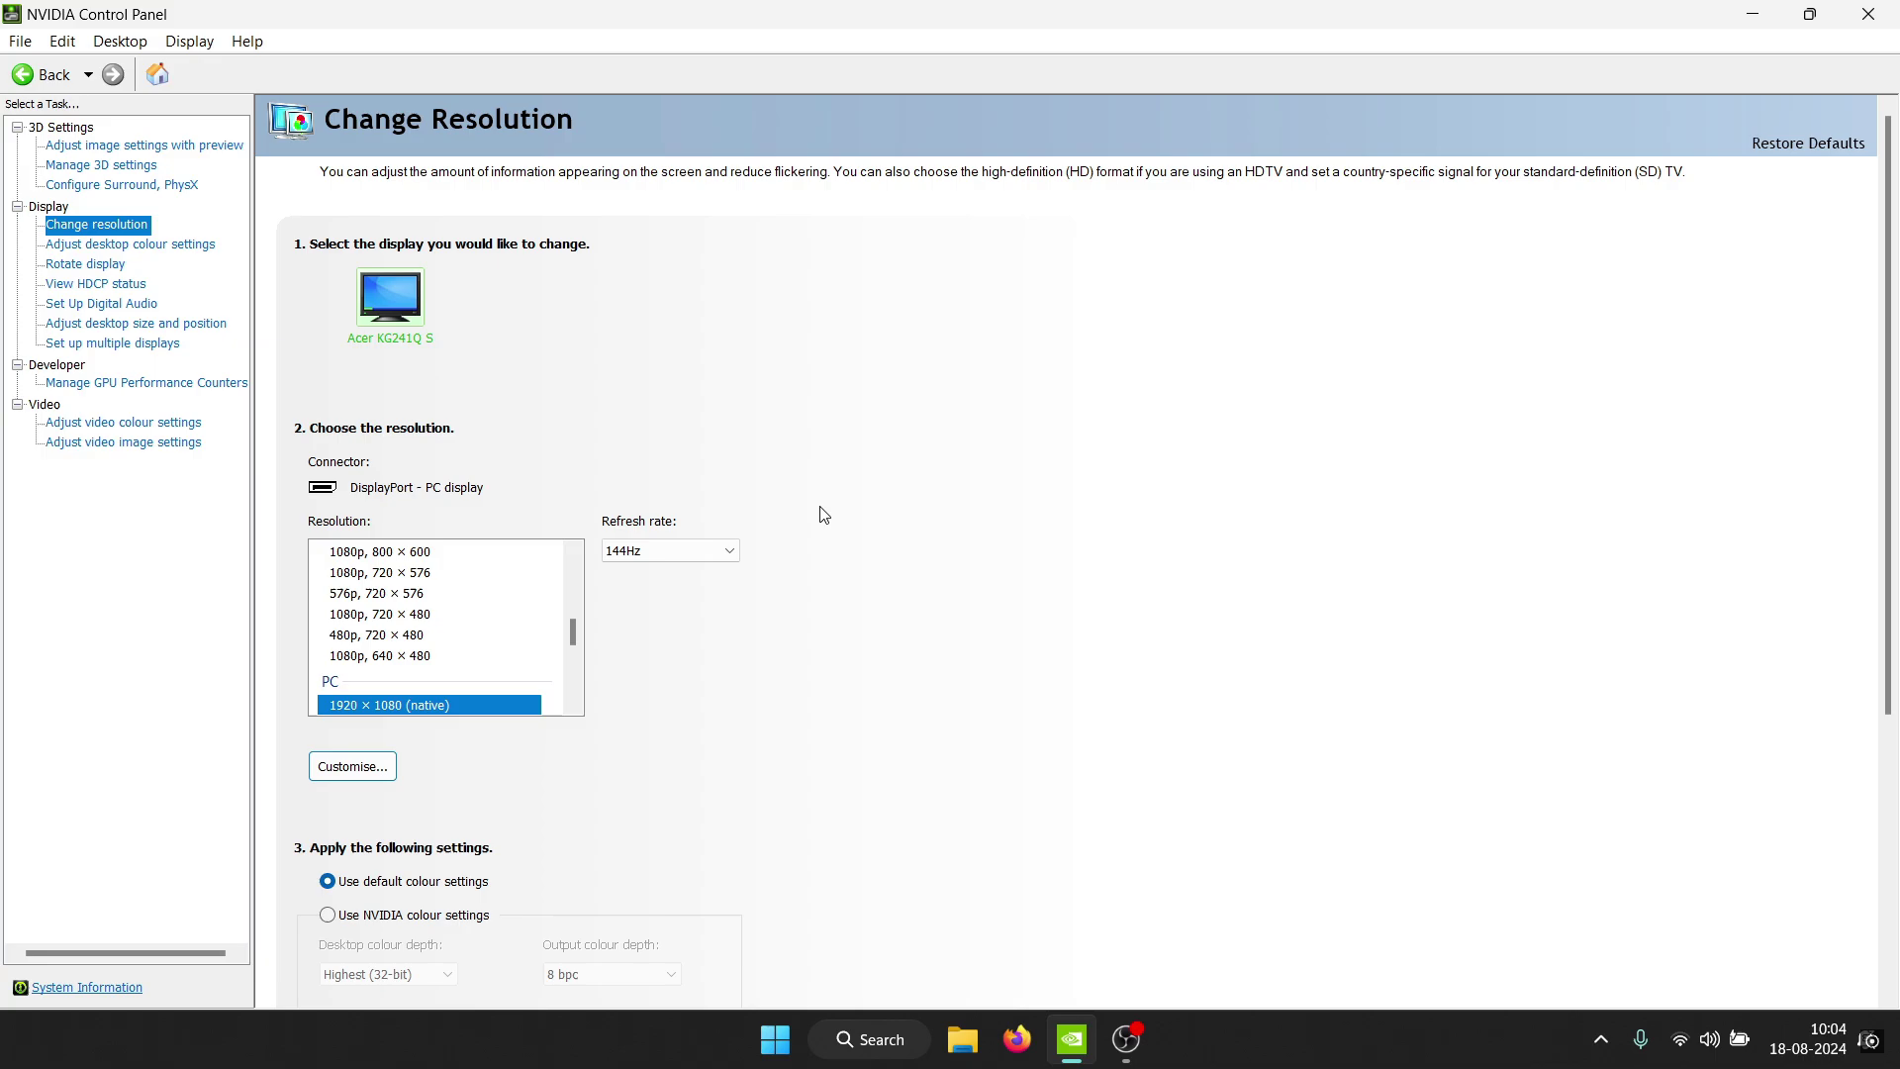
pyautogui.click(96, 233)
pyautogui.click(352, 775)
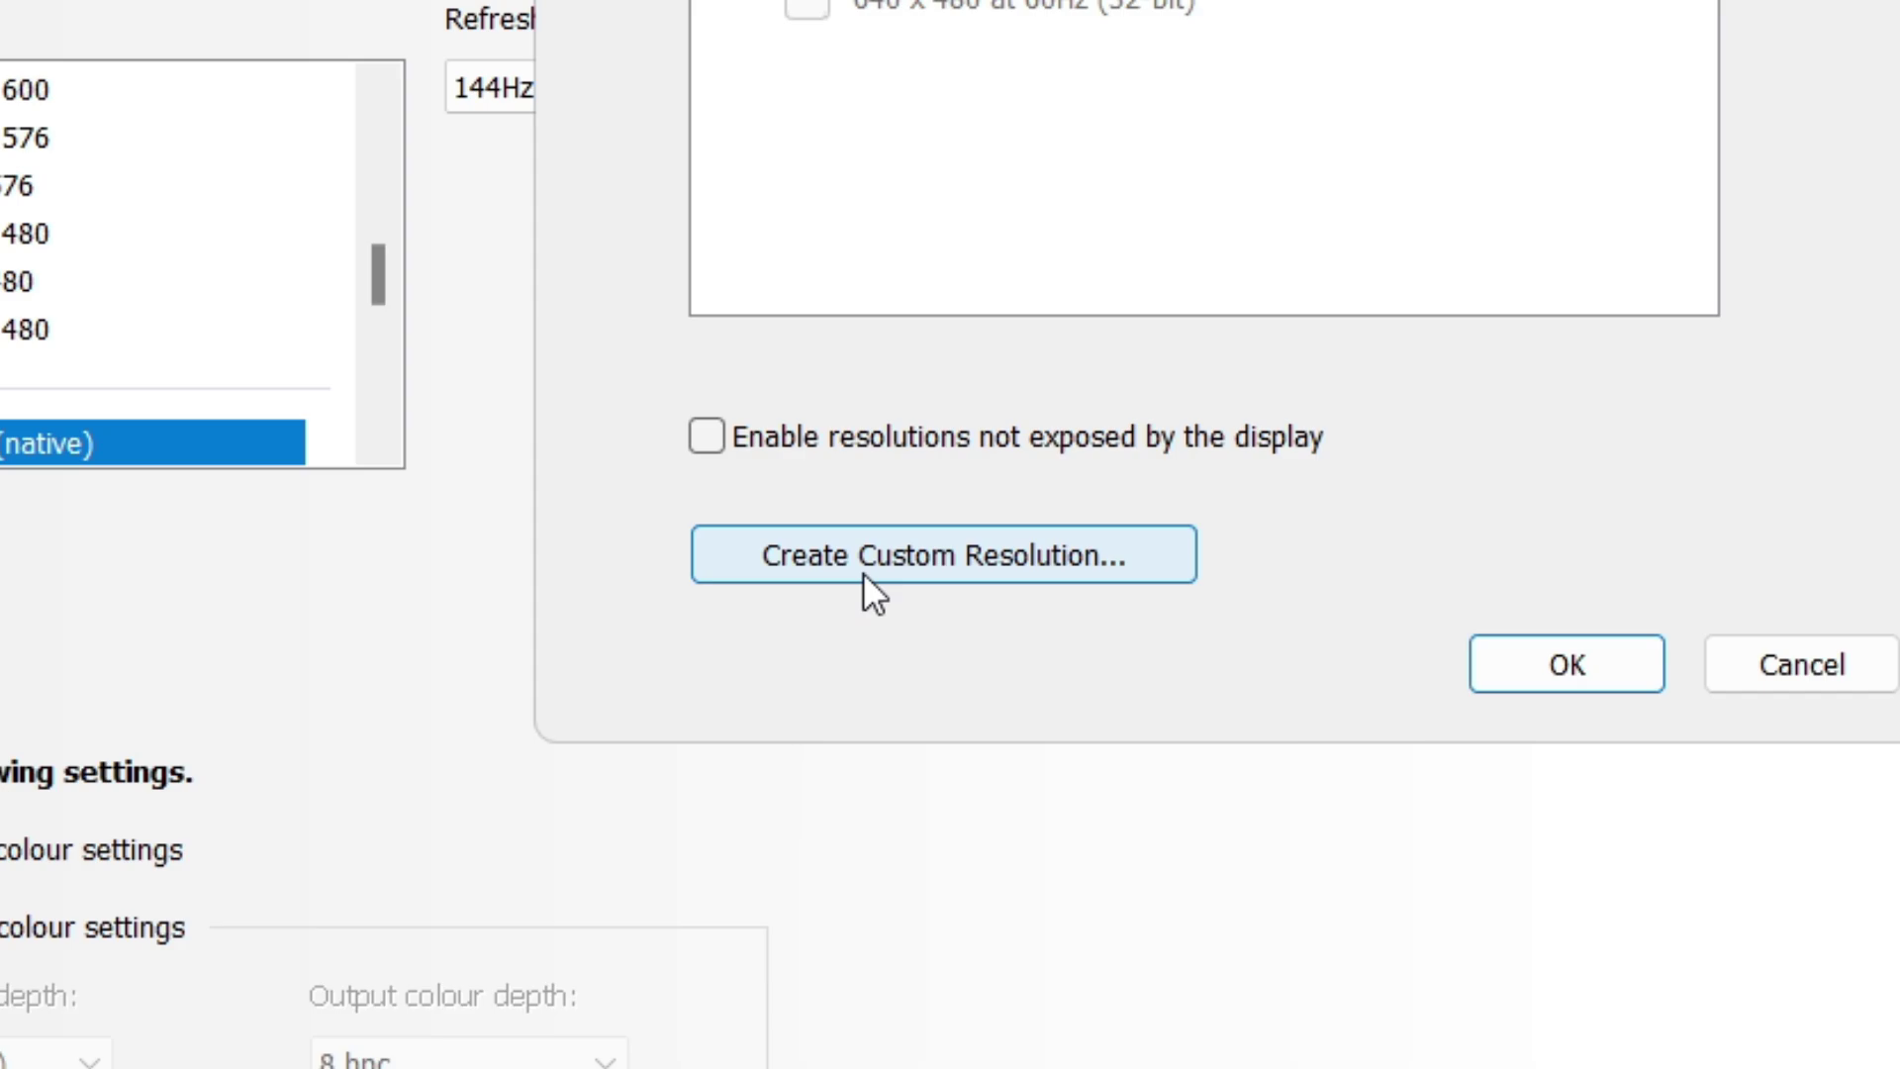
# Create a new custom resolution of 1280 × 1080 at 165Hz
pyautogui.click(1000, 572)
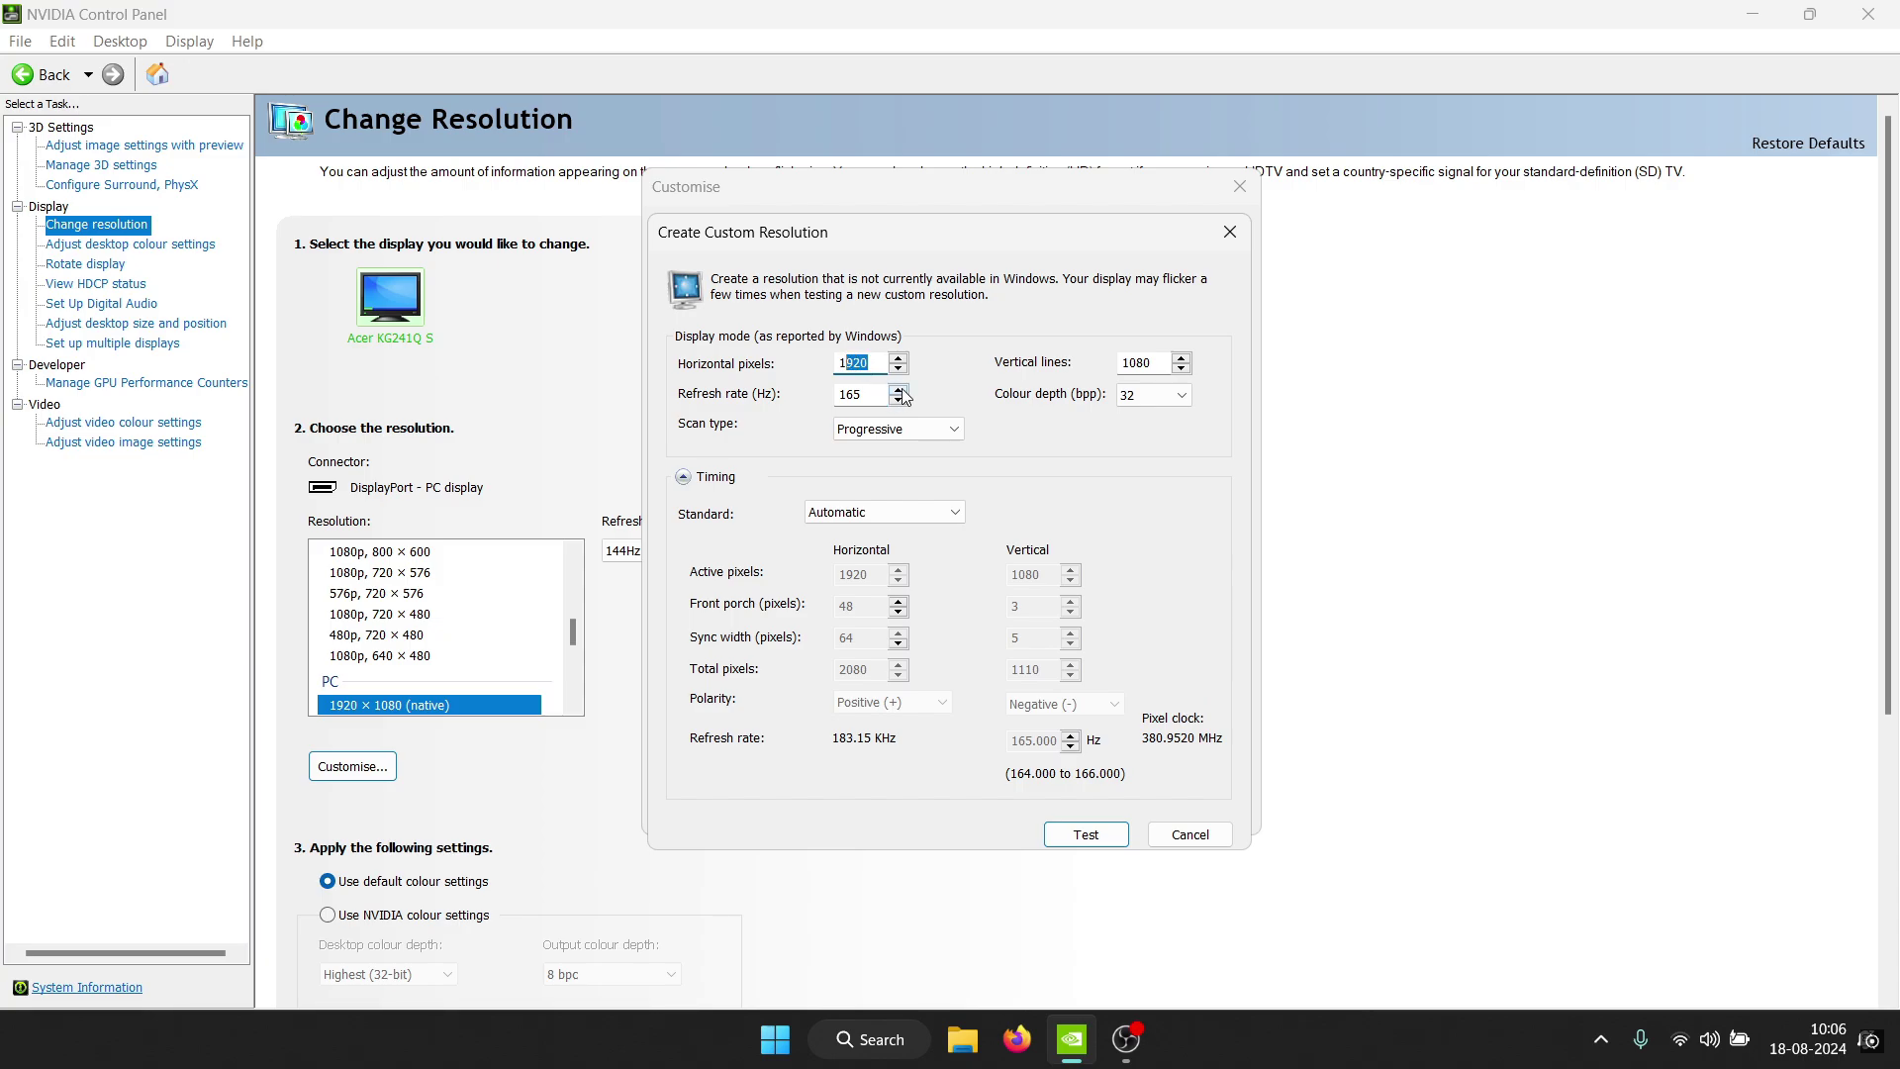
pyautogui.write('28')
pyautogui.write('1280')
pyautogui.doubleClick(1156, 362)
pyautogui.write('1080')
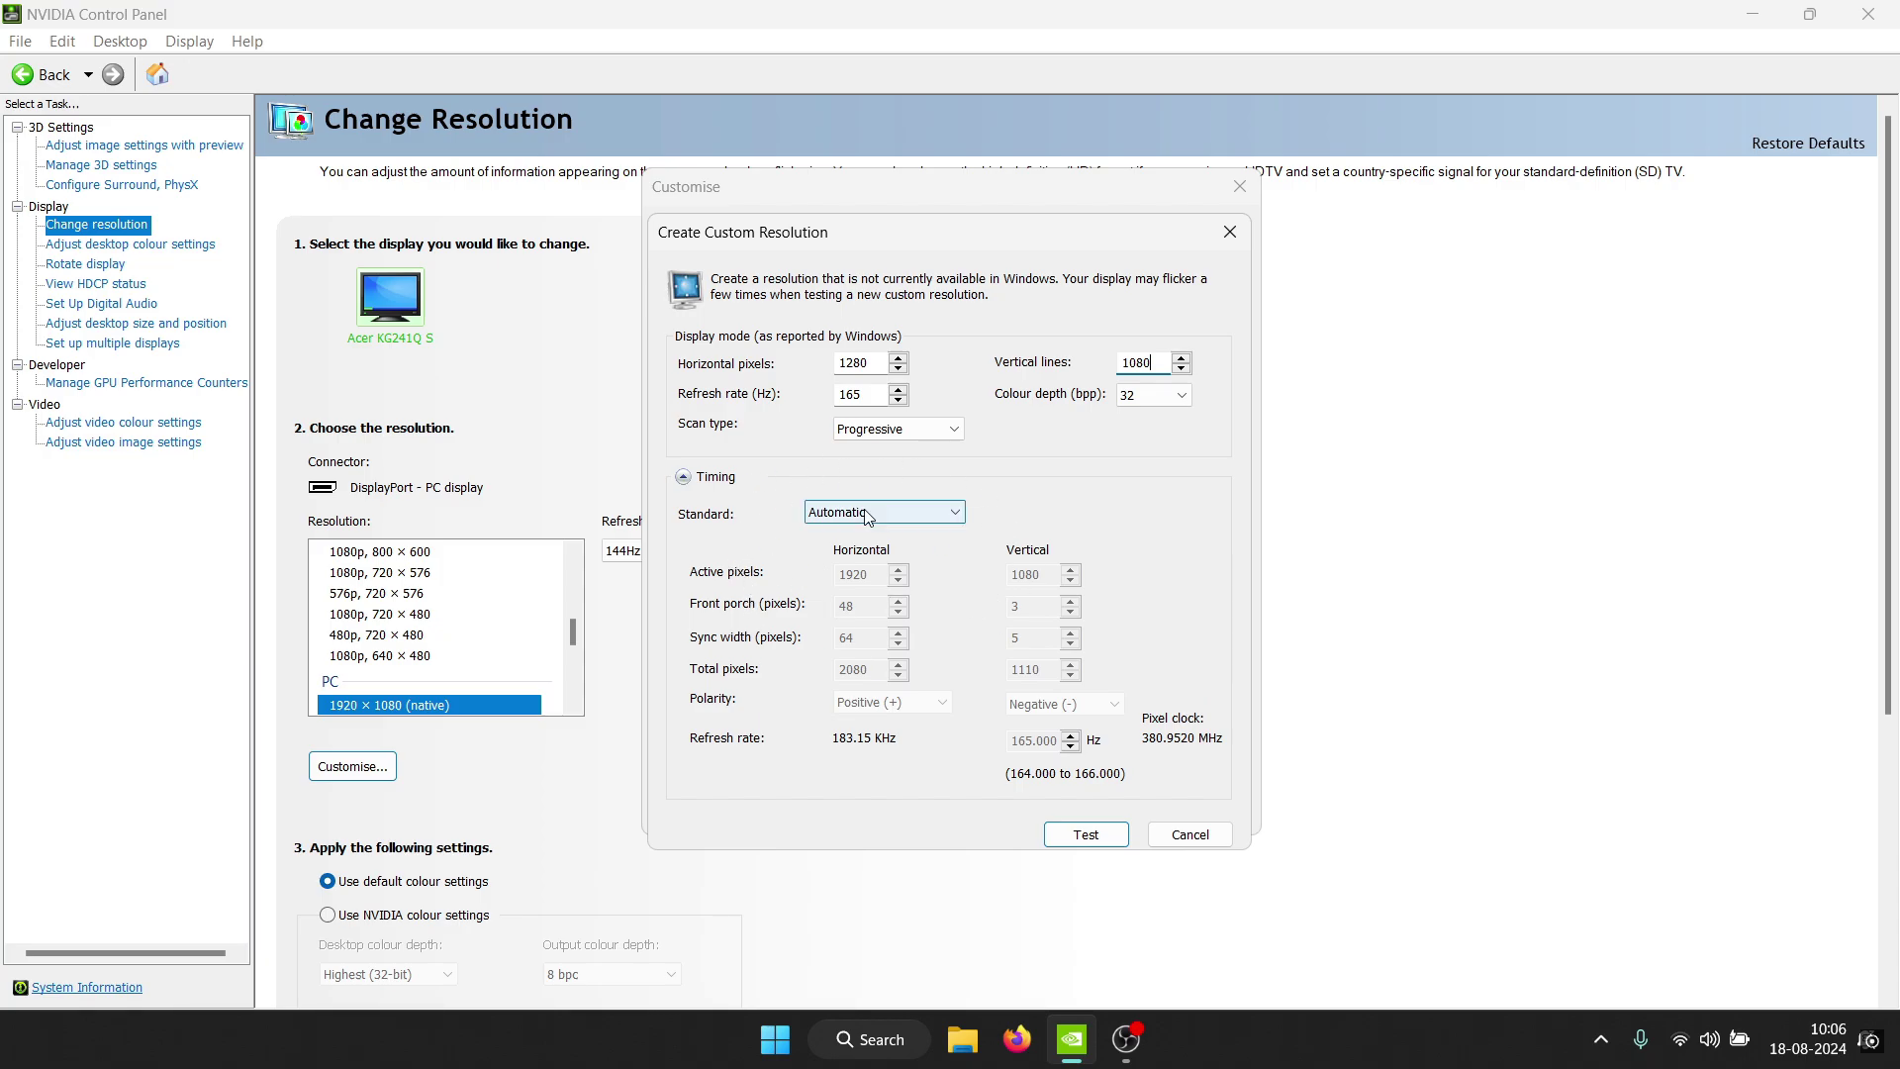
# Test the 1280 × 1080 165Hz resolution and keep it at the confirmation prompt
pyautogui.click(1087, 834)
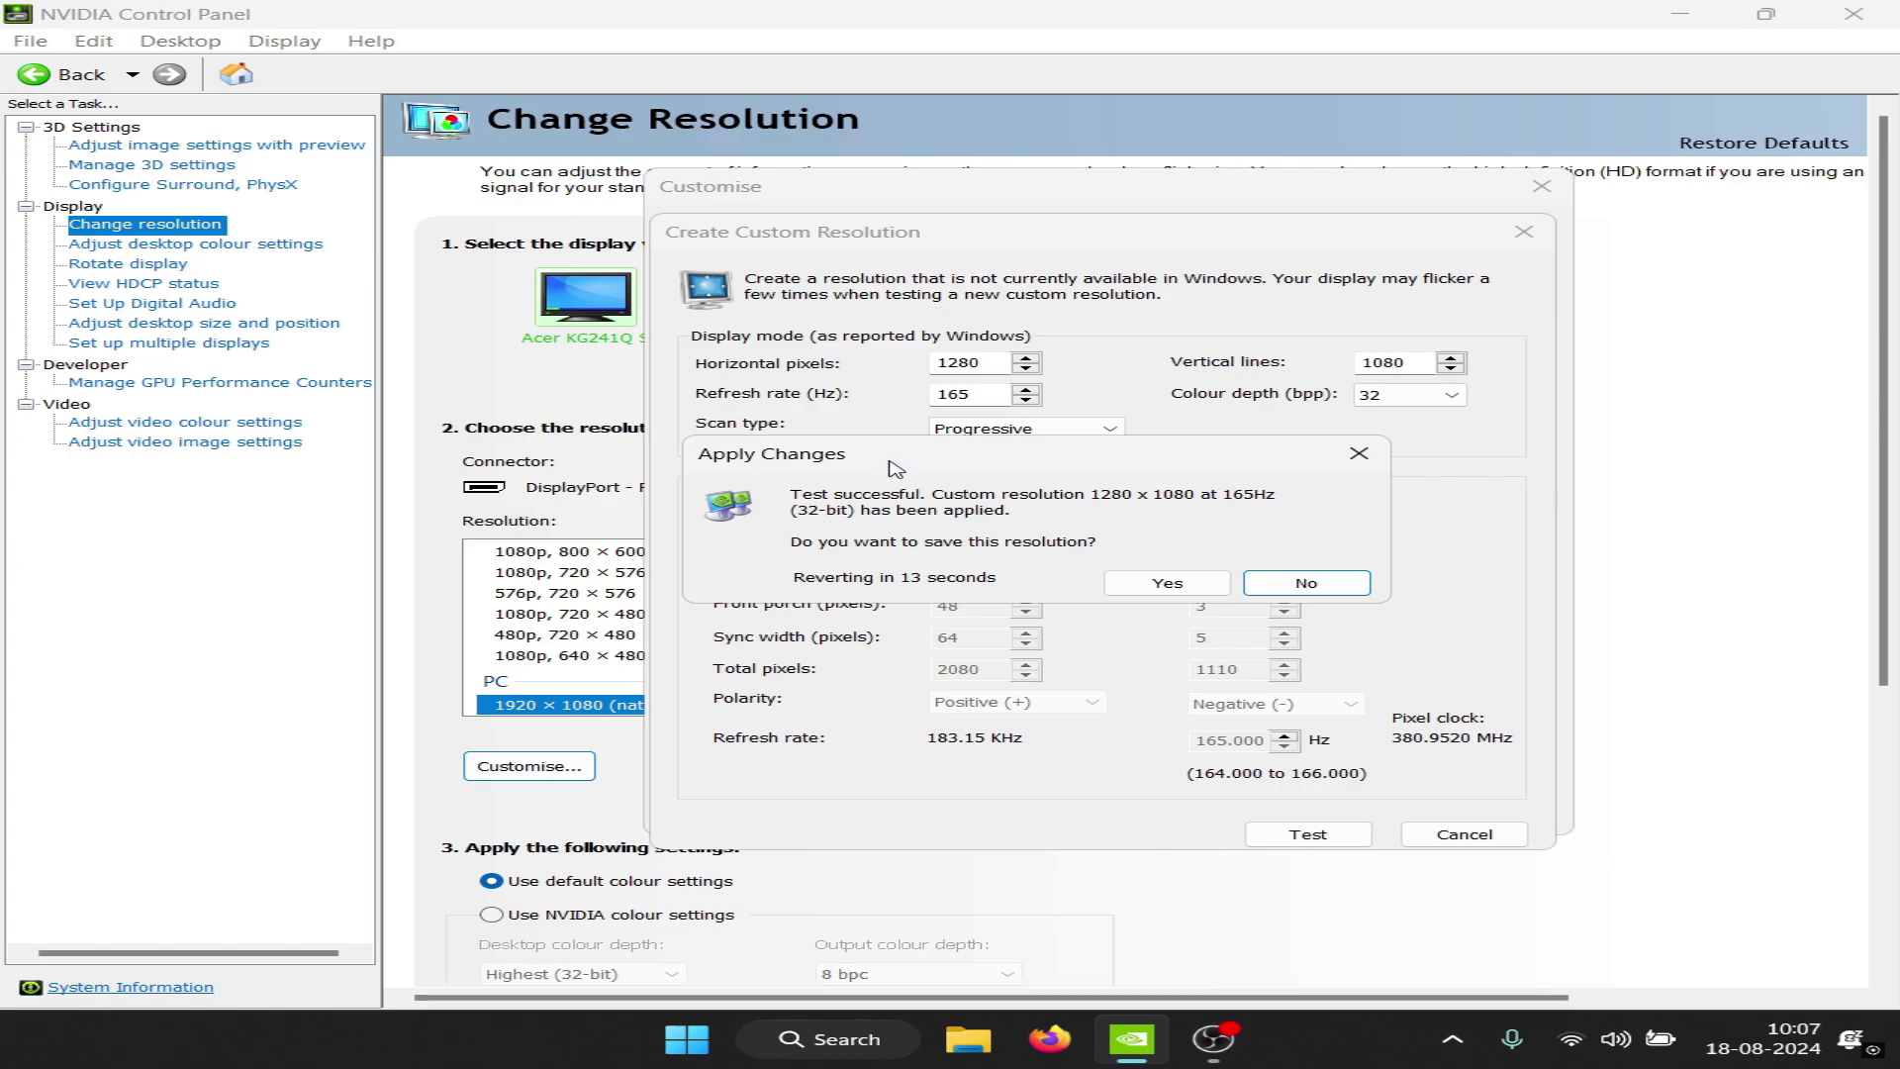
pyautogui.moveTo(893, 470); pyautogui.dragTo(850, 478)
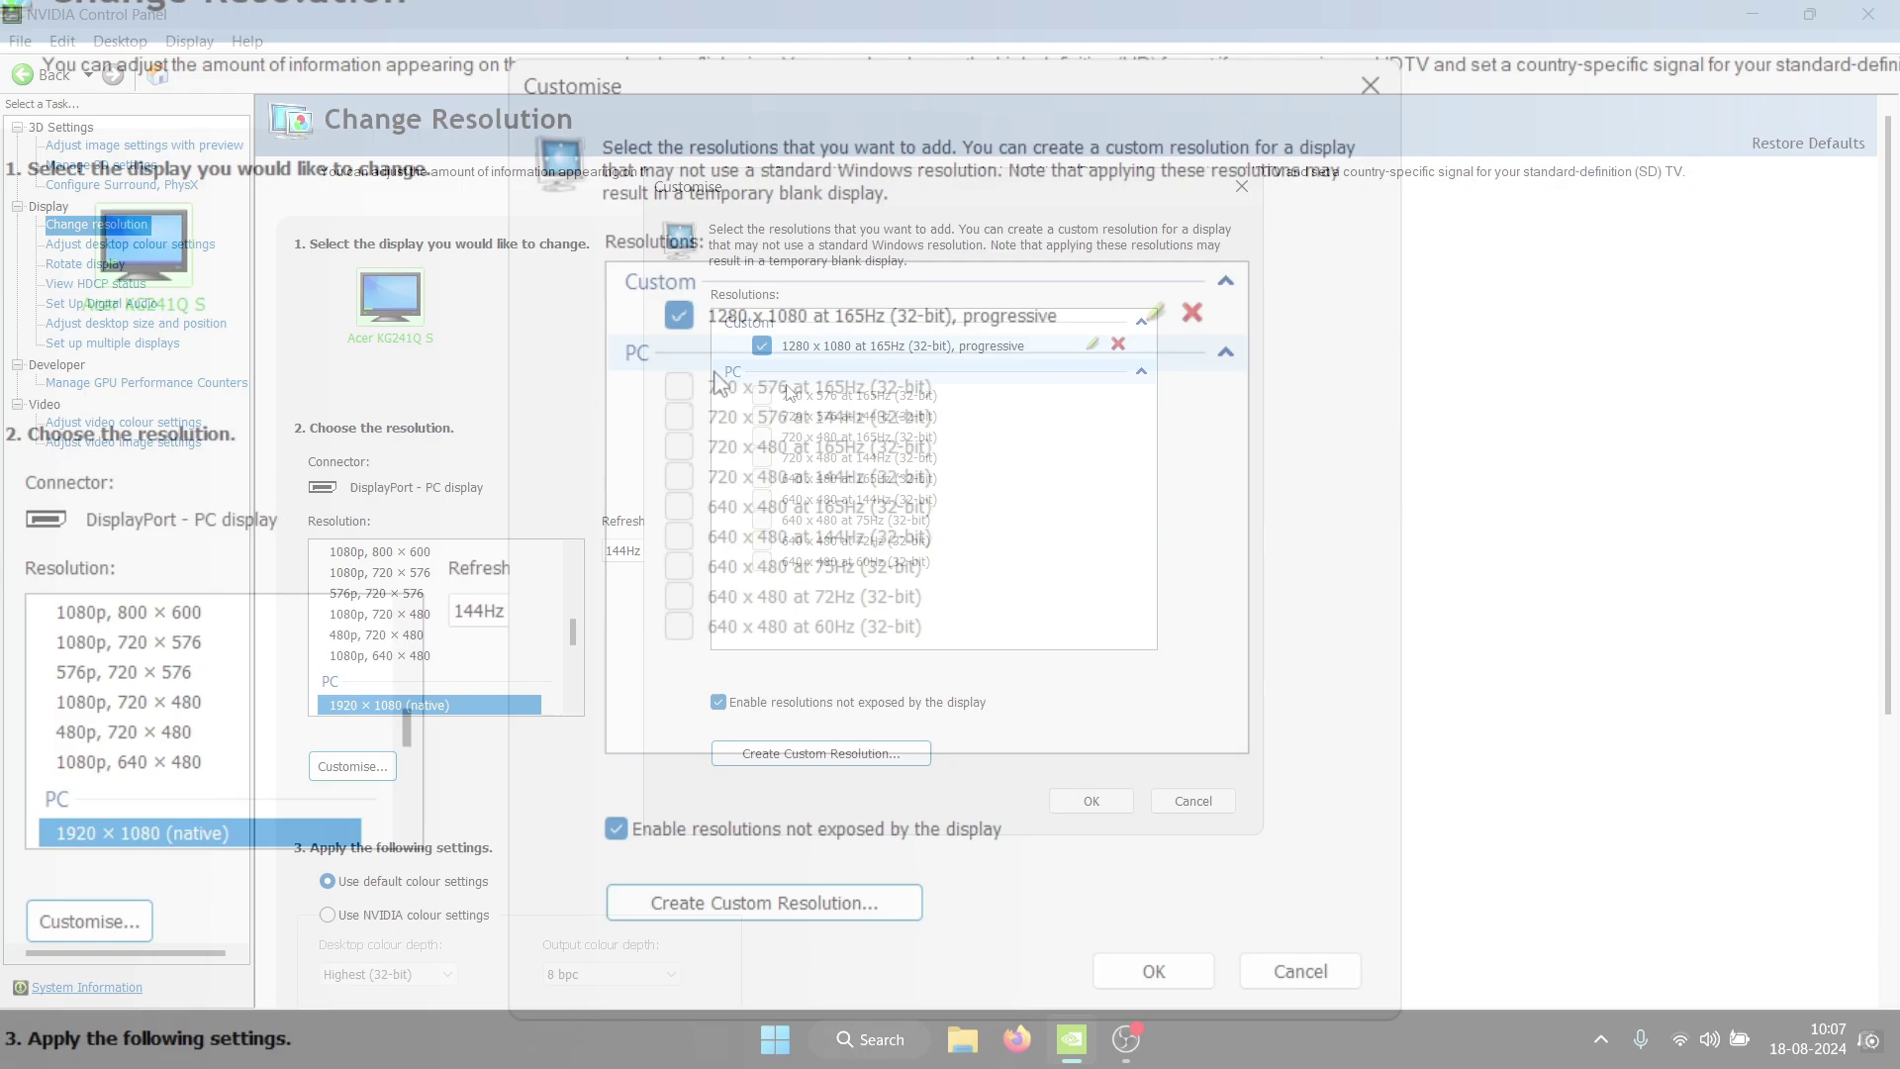
# Keep the 1280 × 1080 custom entry checked and confirm the Customise dialog with OK
pyautogui.click(677, 318)
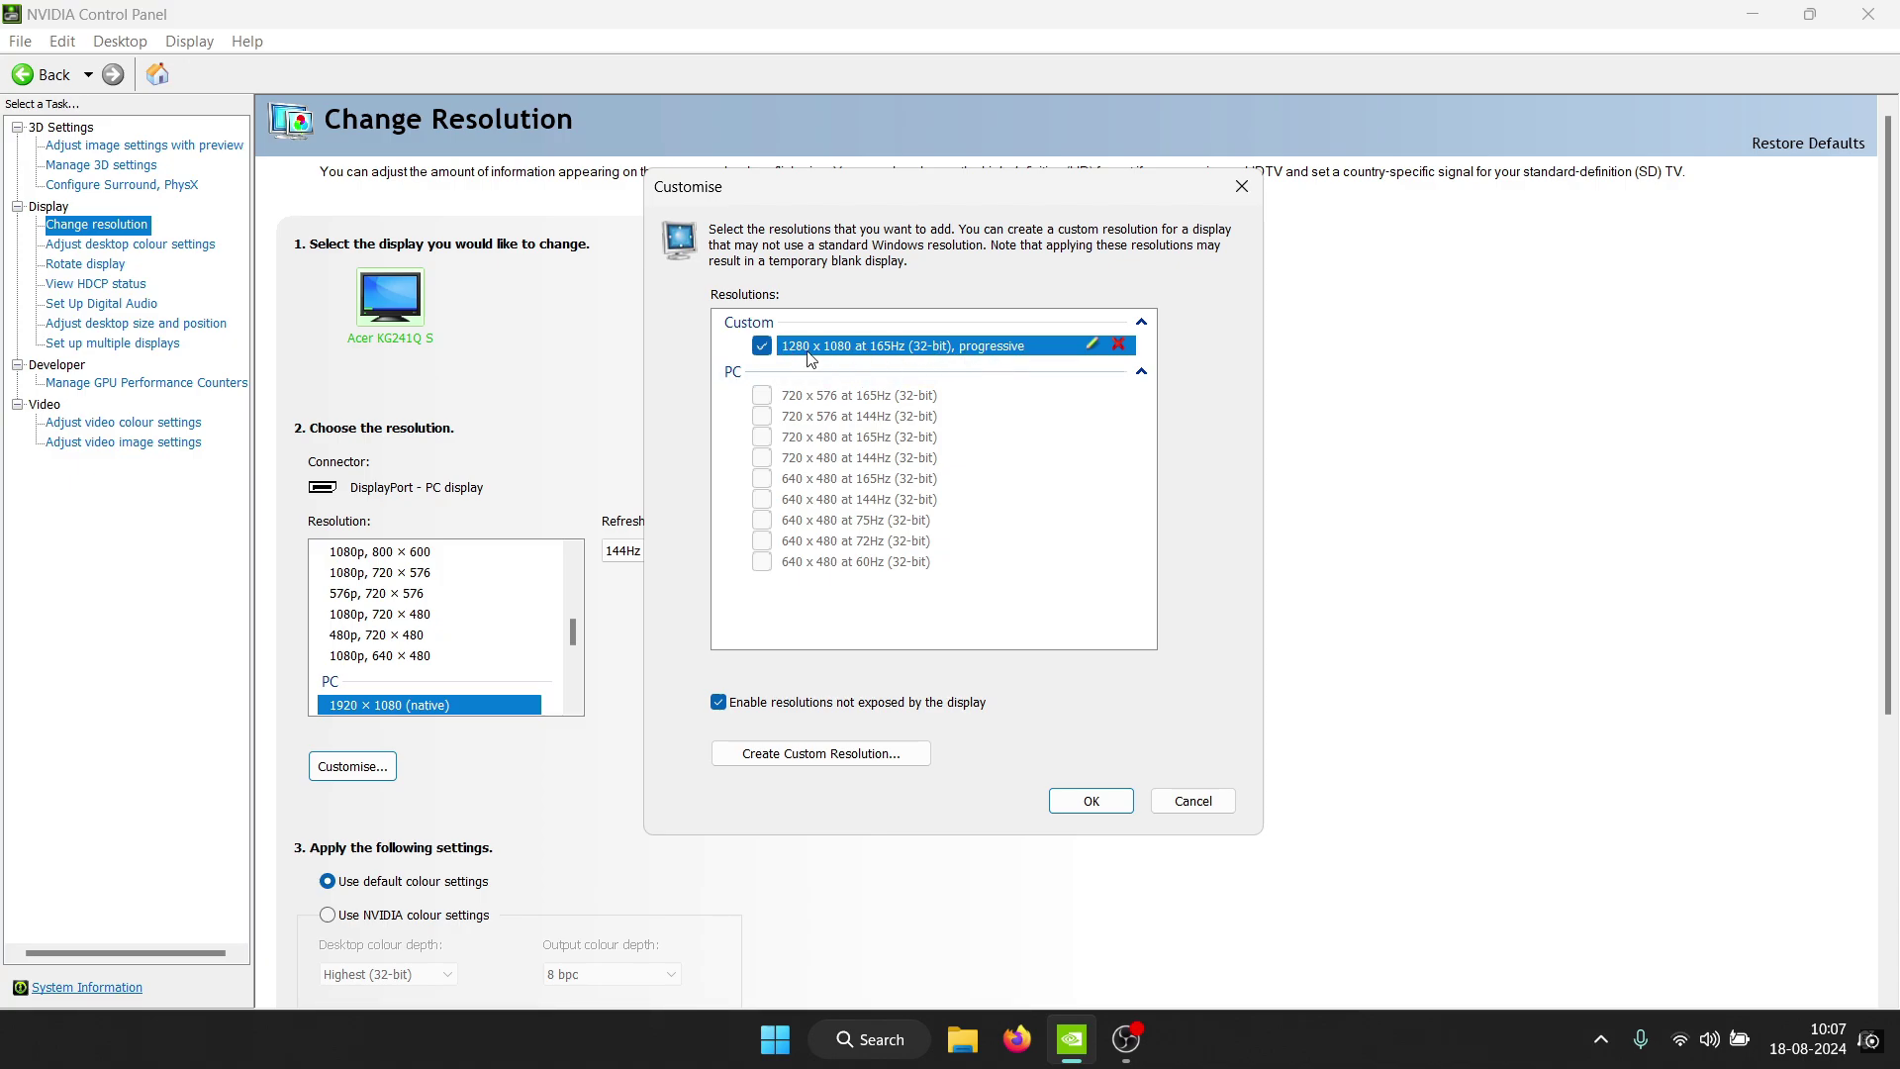
pyautogui.click(907, 568)
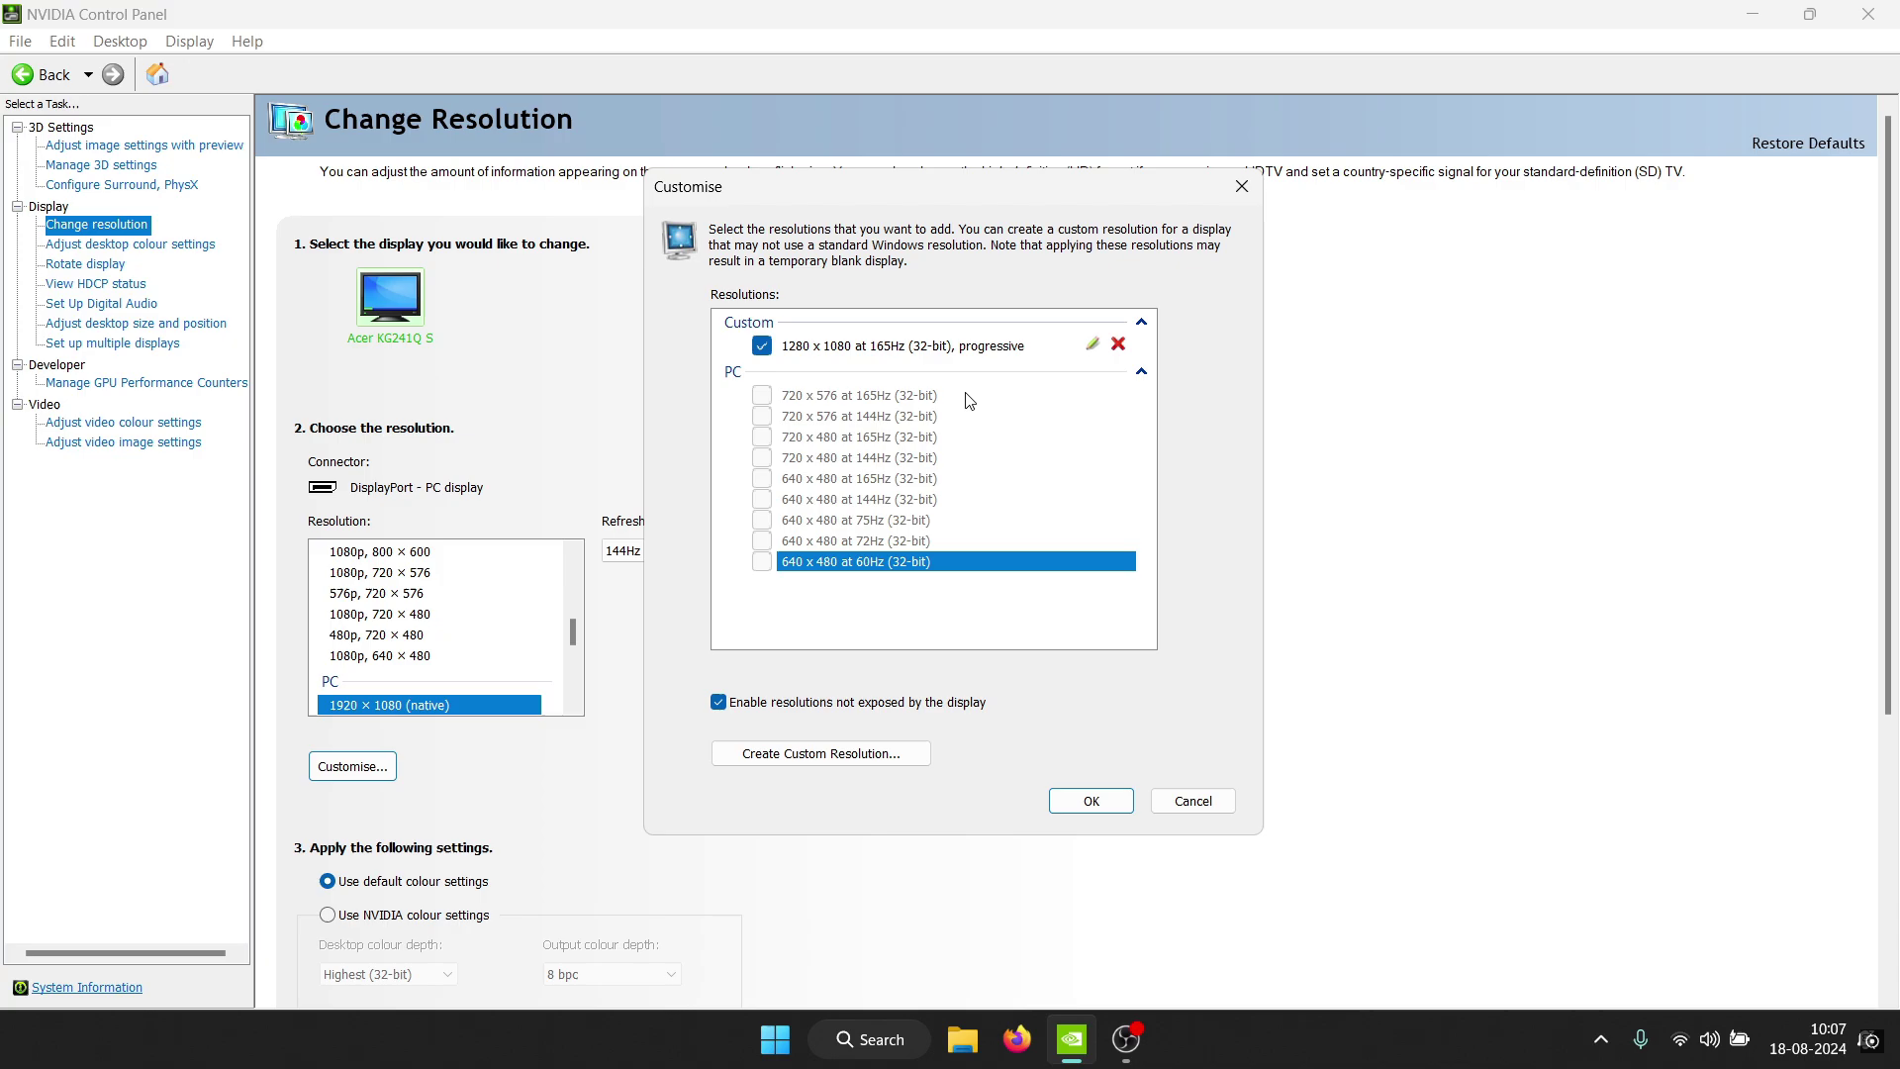
pyautogui.click(1090, 803)
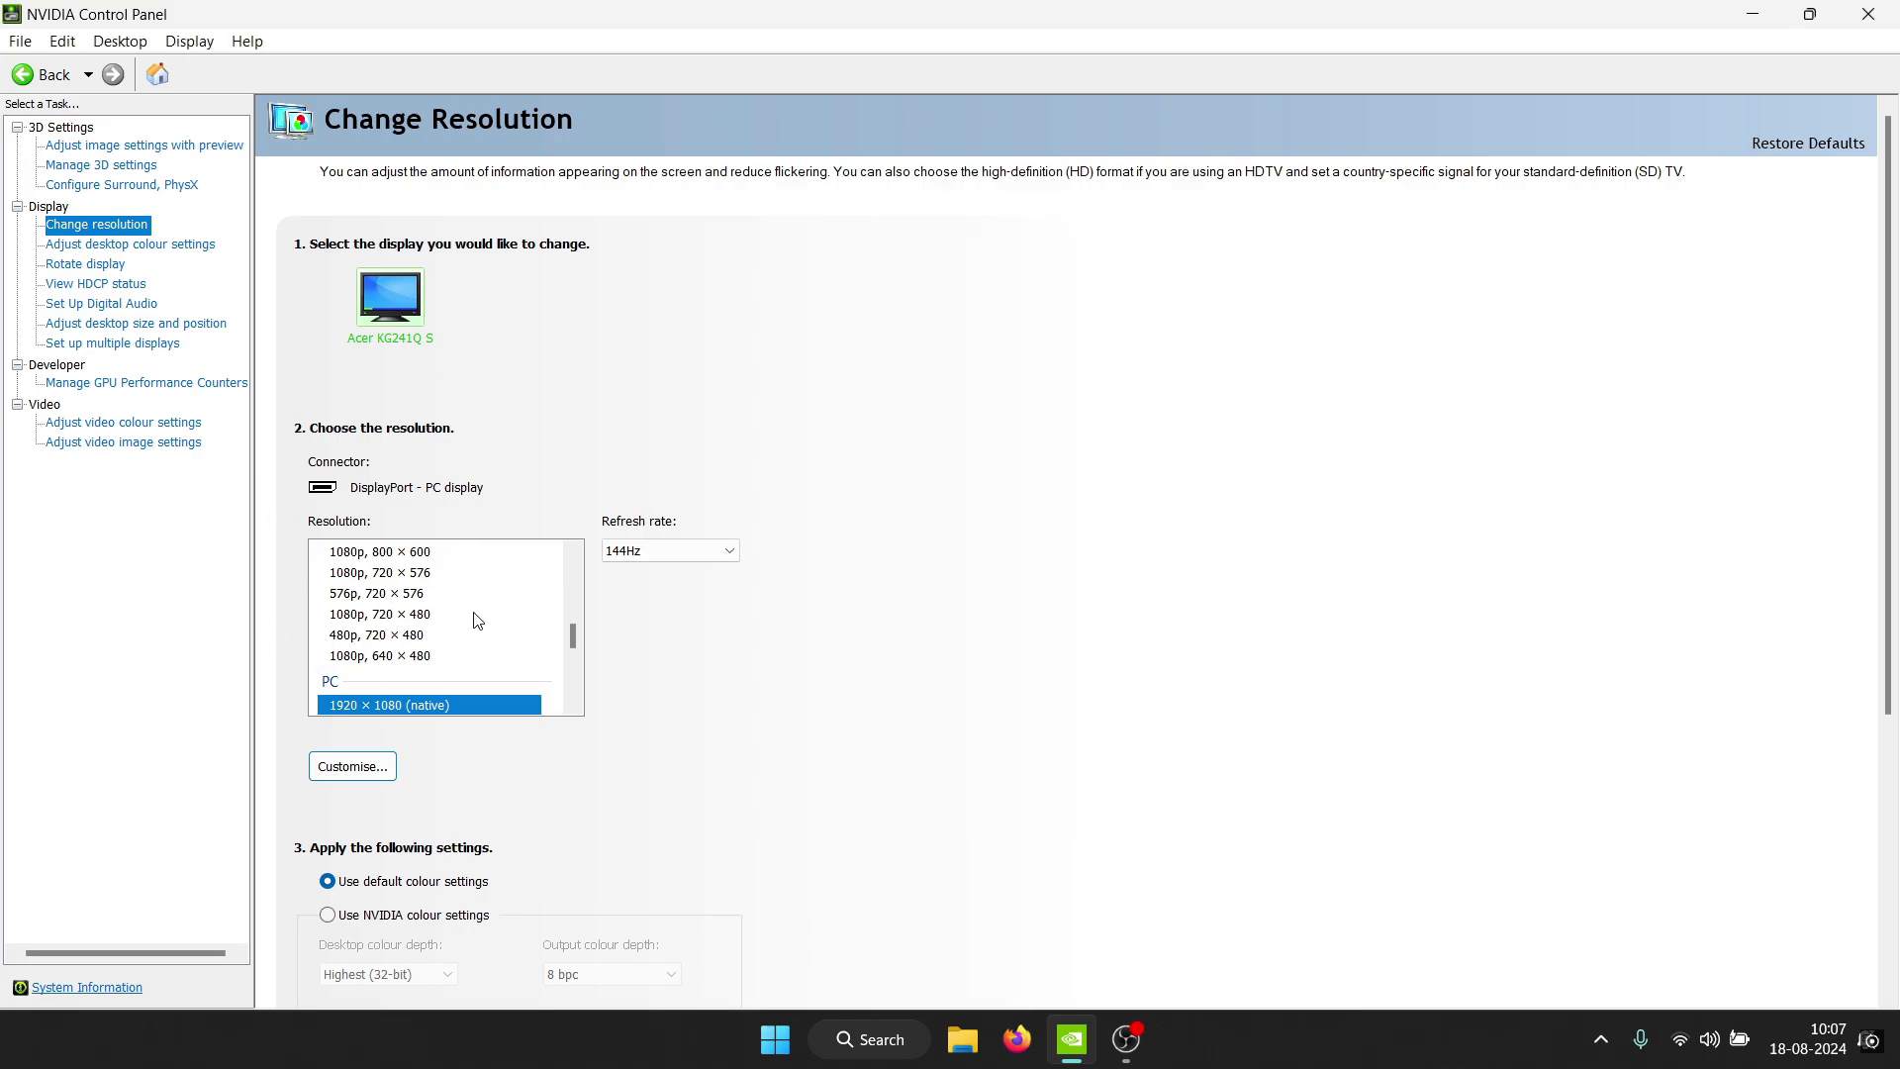
pyautogui.scroll(5, 475, 618)
# Apply the custom 1280 × 1080 resolution at 165Hz to the Acer display
pyautogui.click(372, 576)
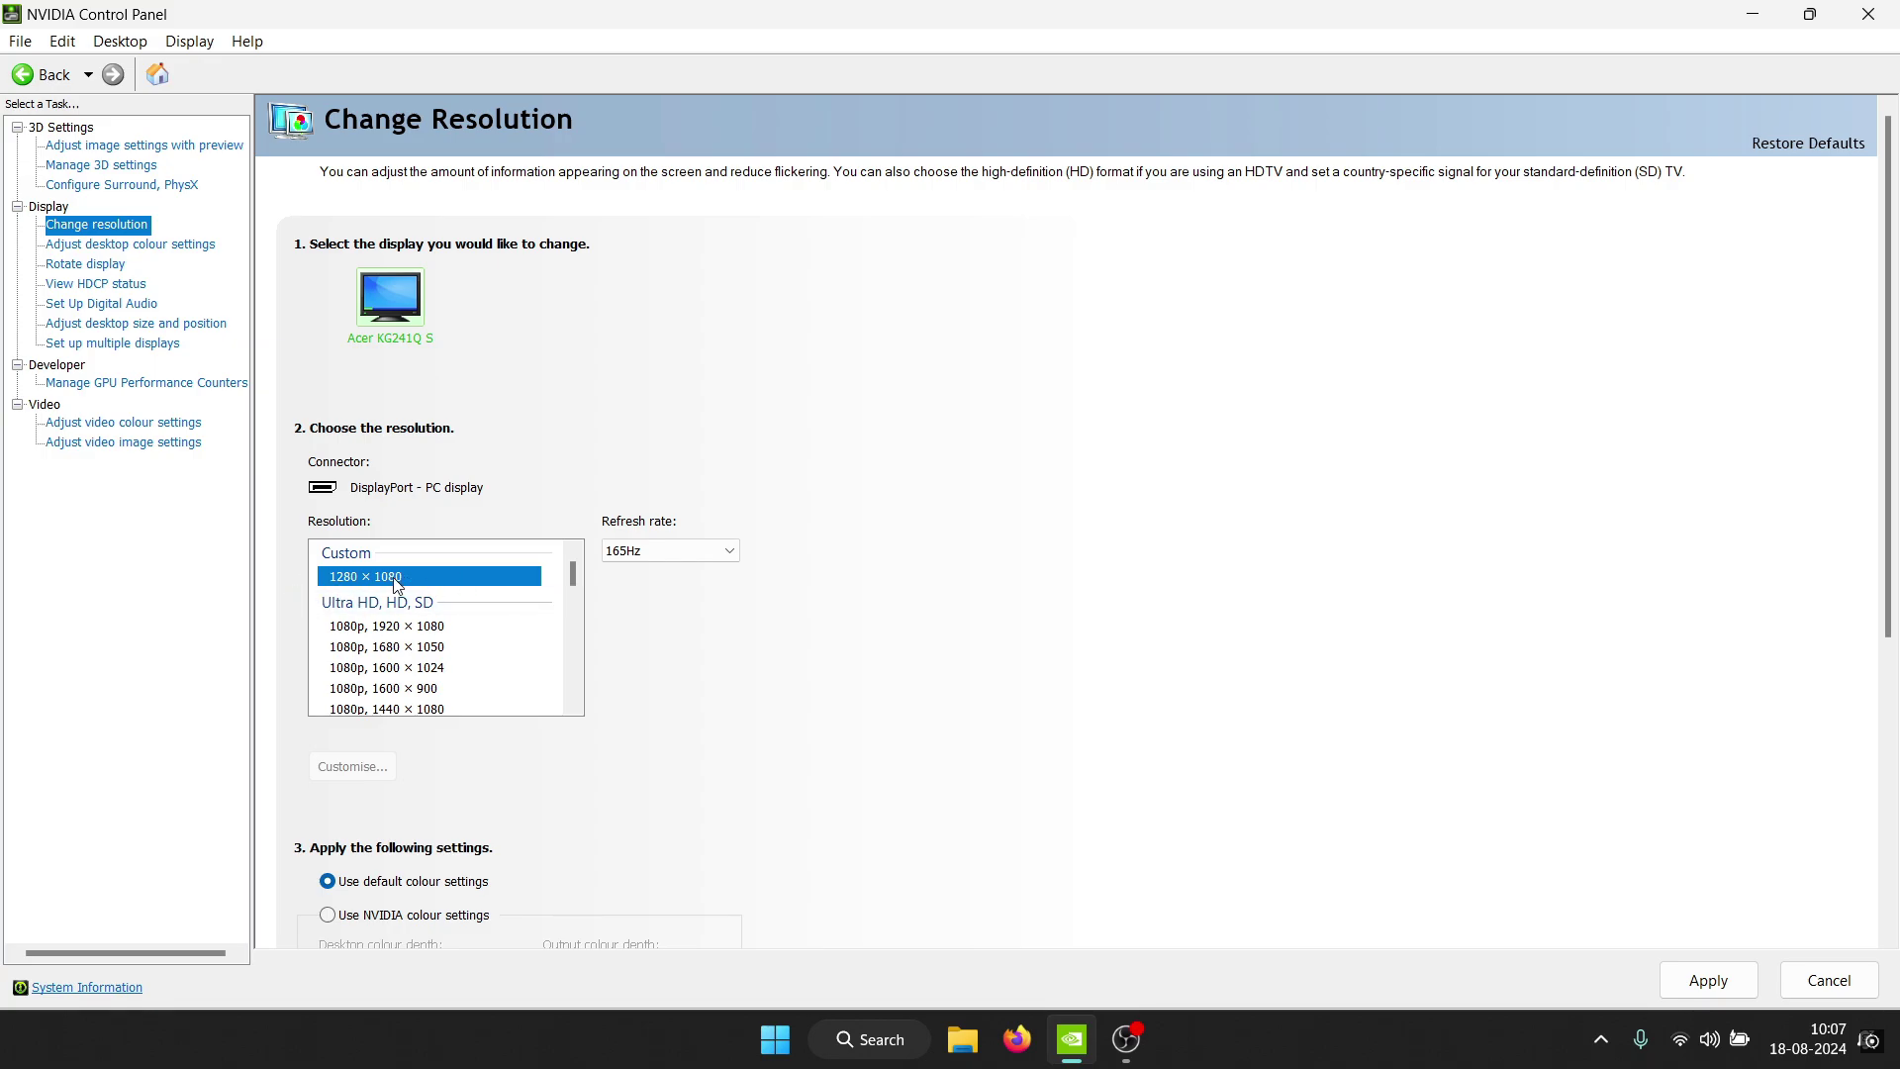
pyautogui.click(668, 548)
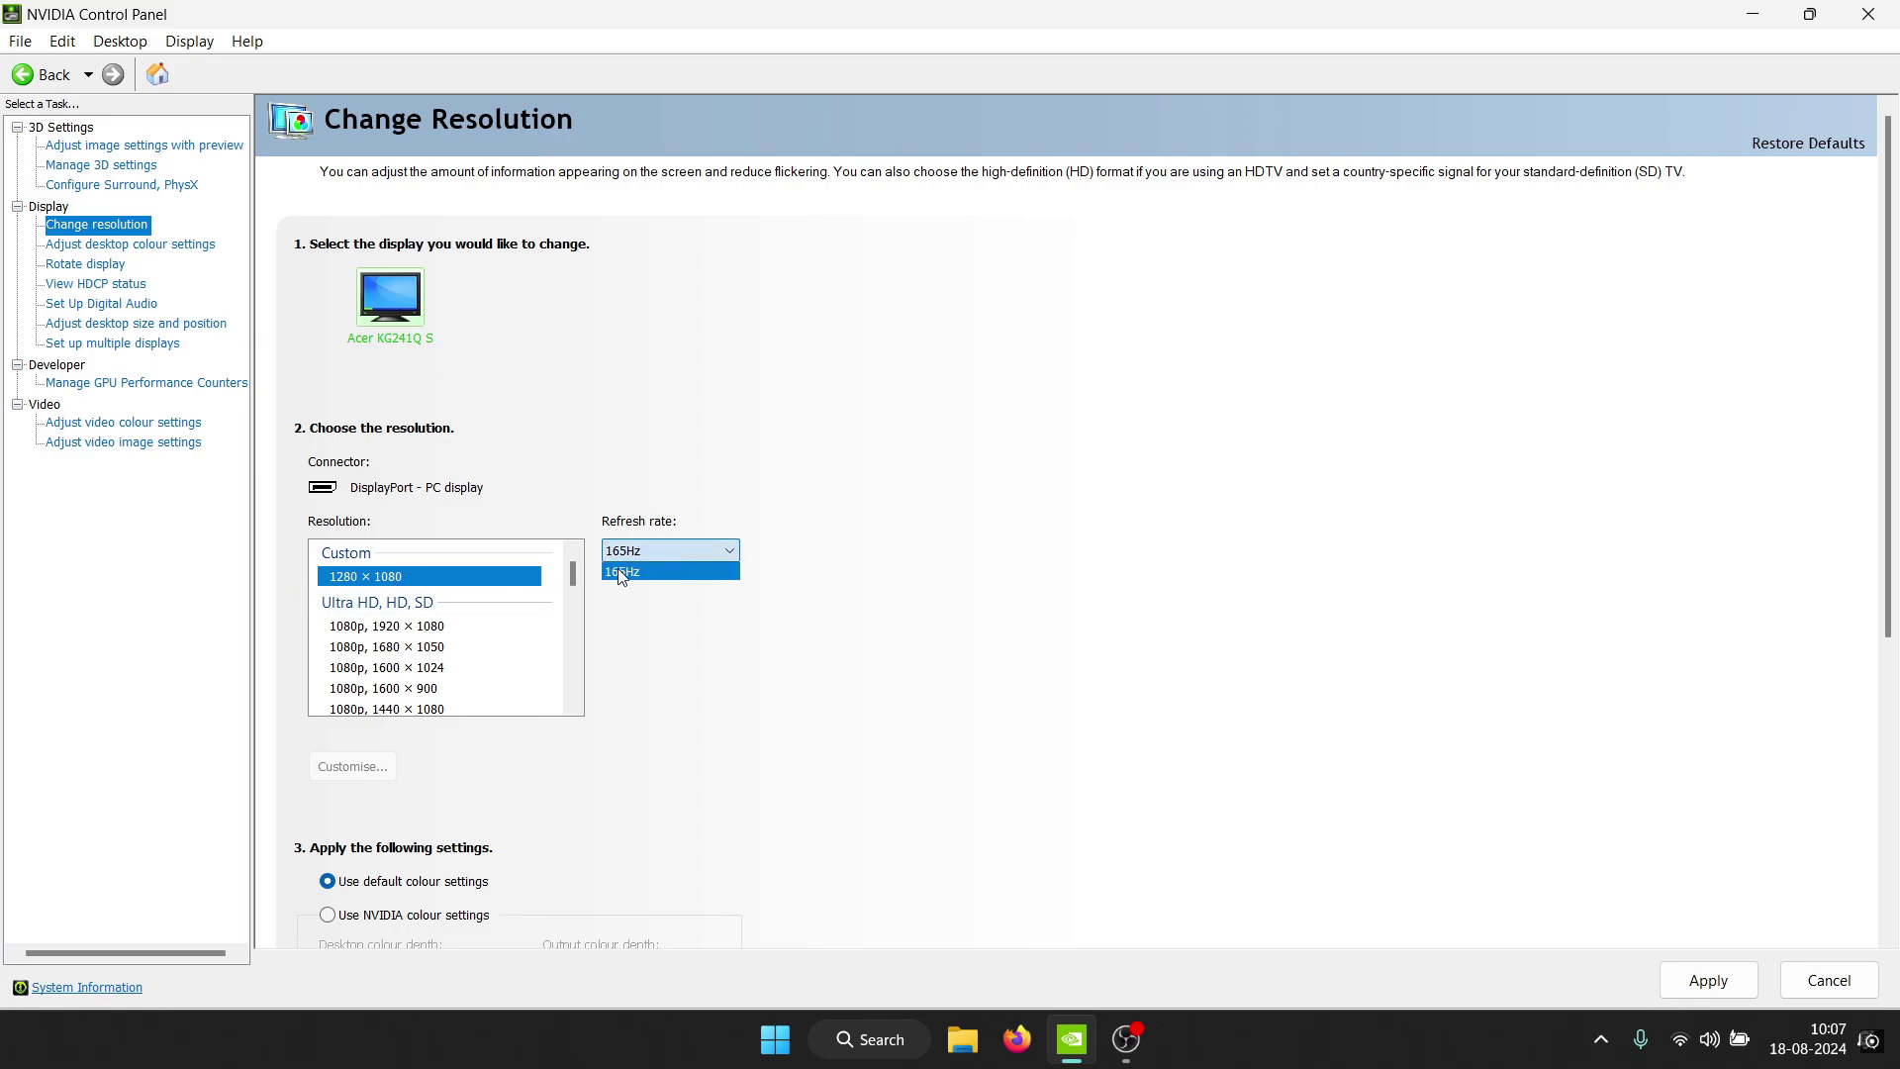
pyautogui.click(645, 573)
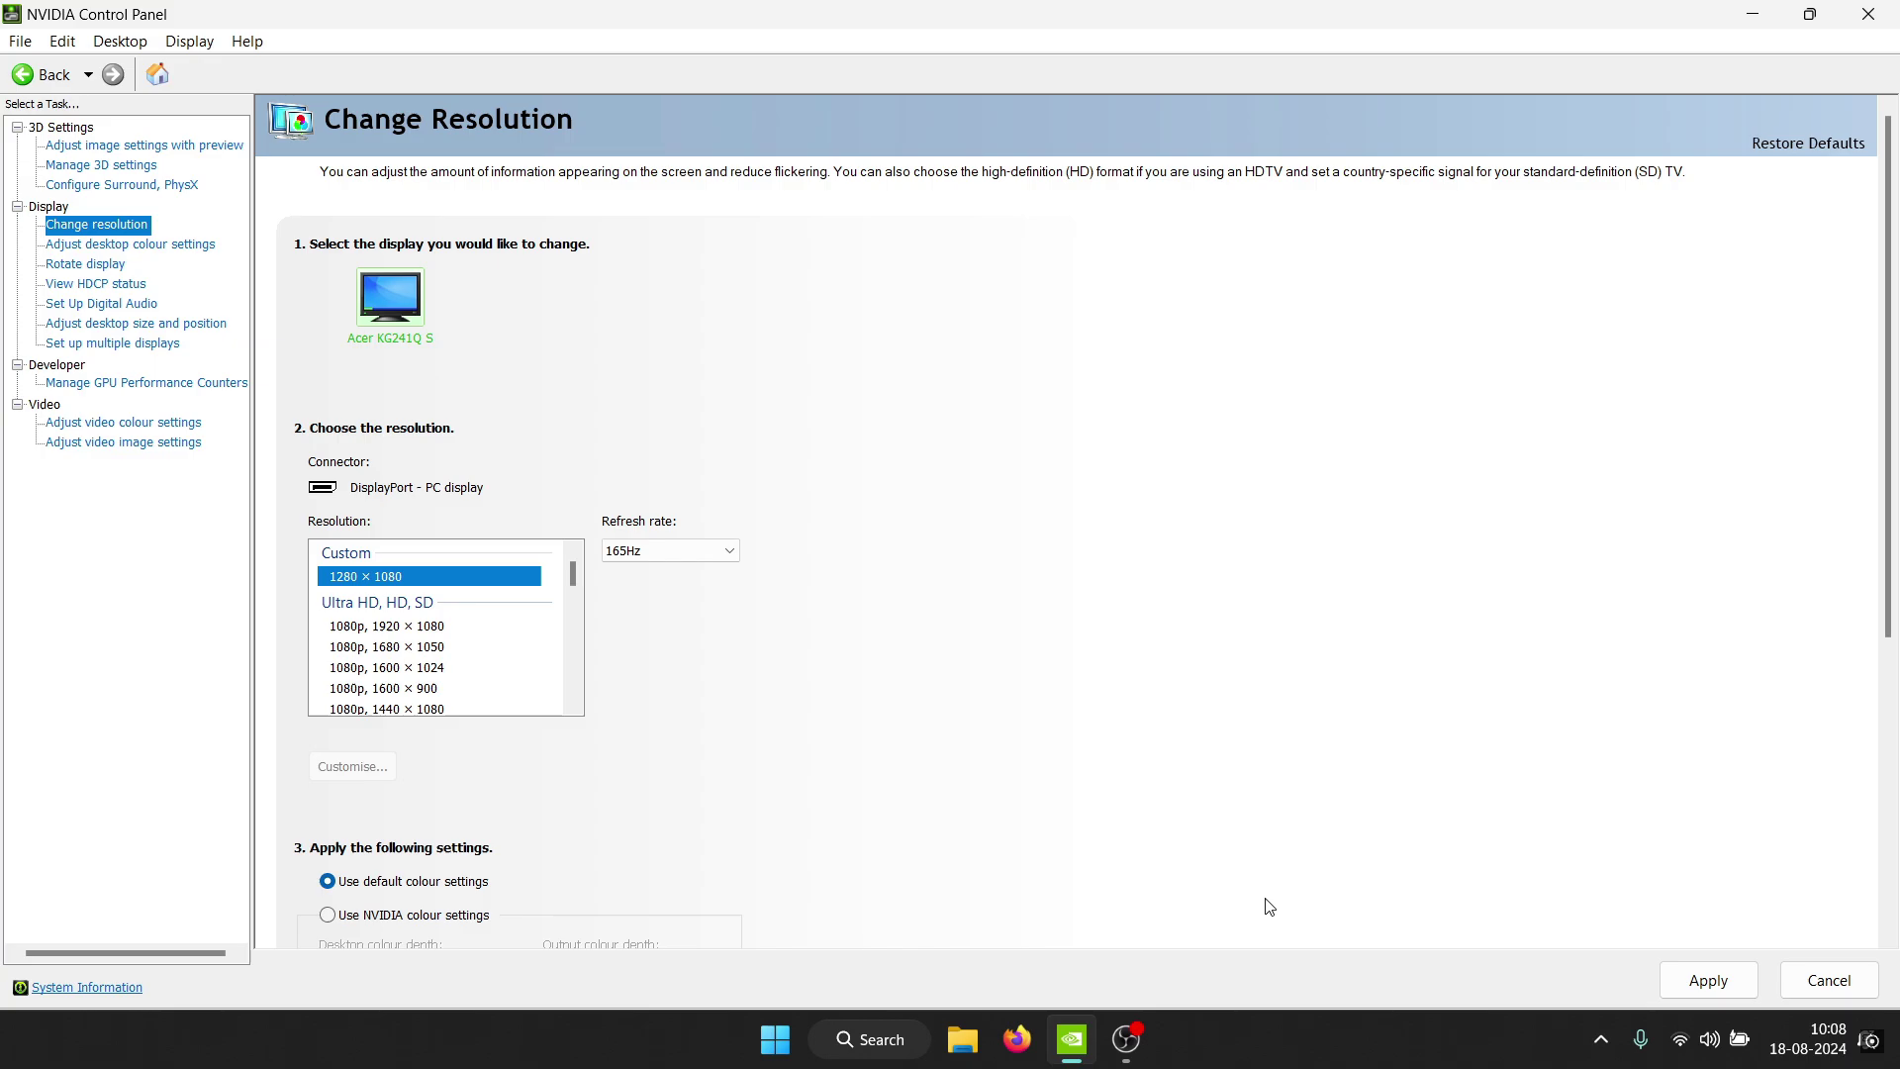
pyautogui.click(1696, 980)
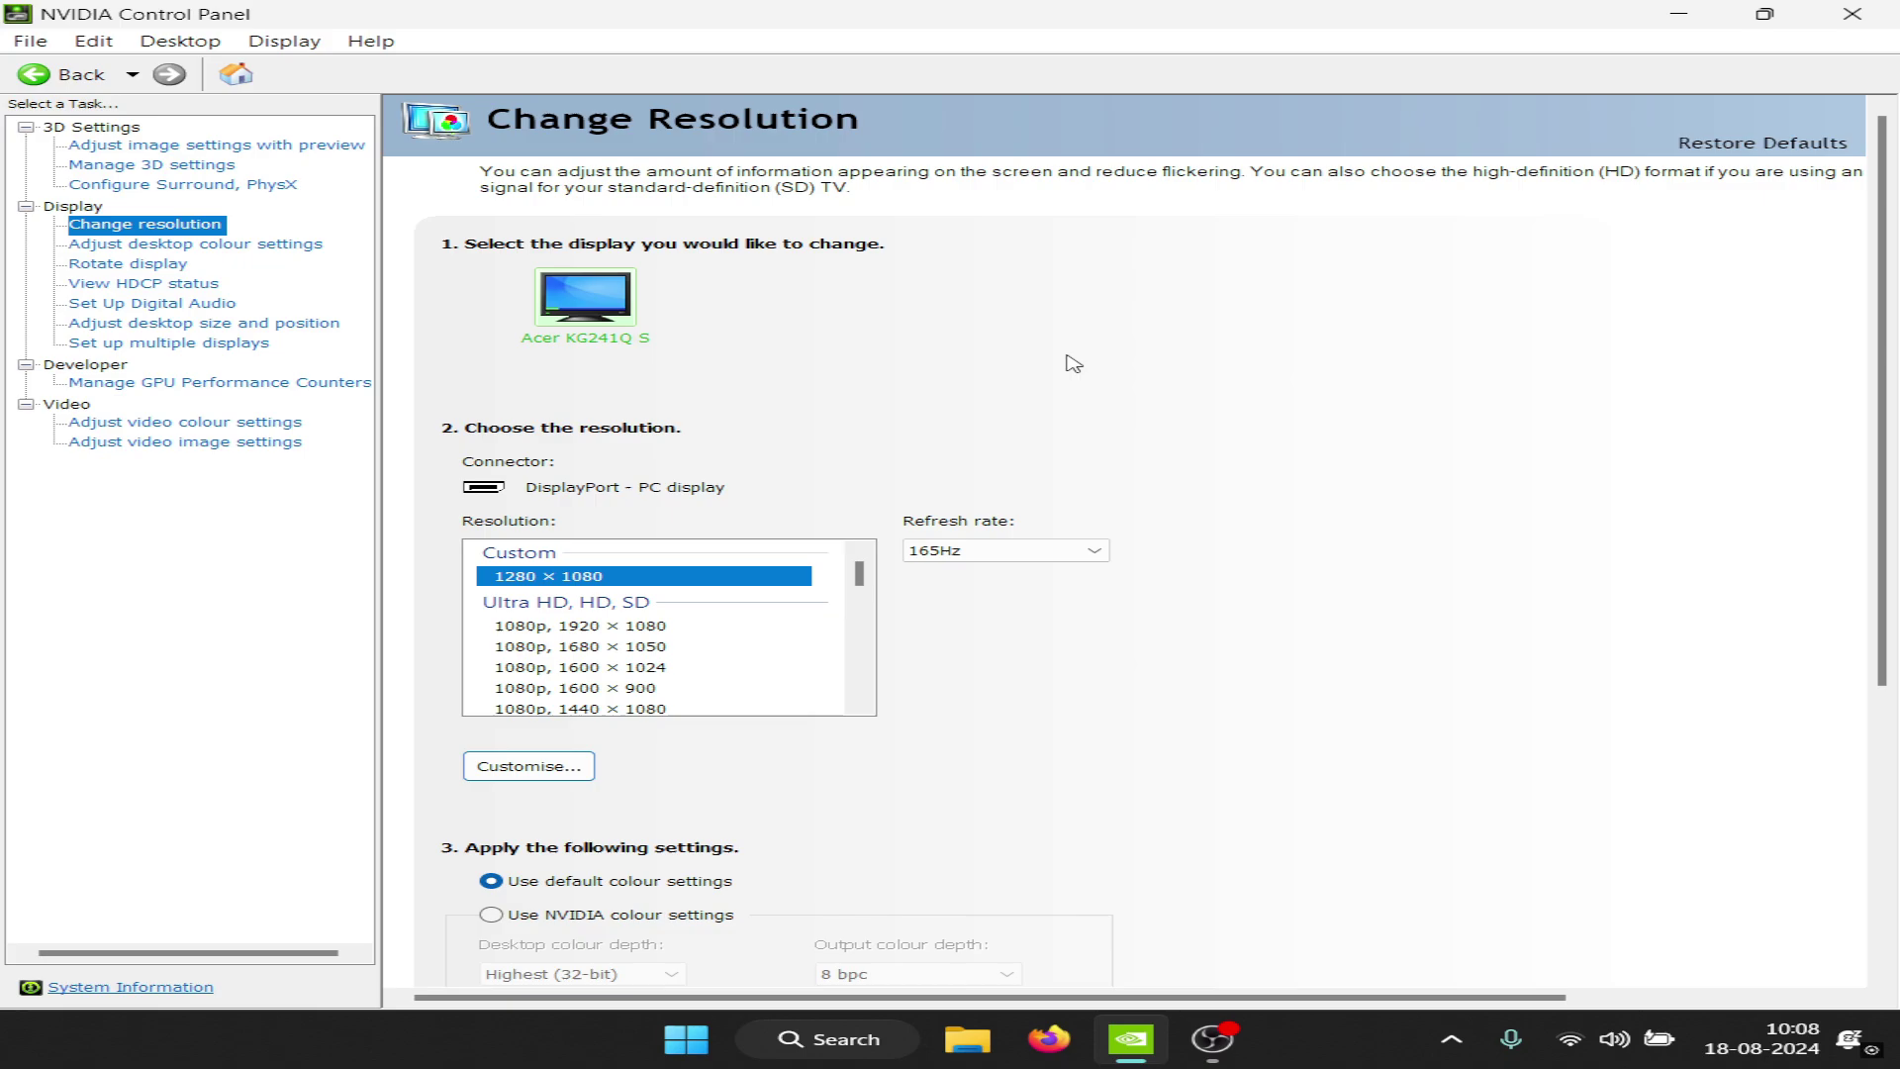
# Set full-screen scaling performed on the display, with game override, in Adjust desktop size and position
pyautogui.click(260, 324)
pyautogui.scroll(-1, 438, 360)
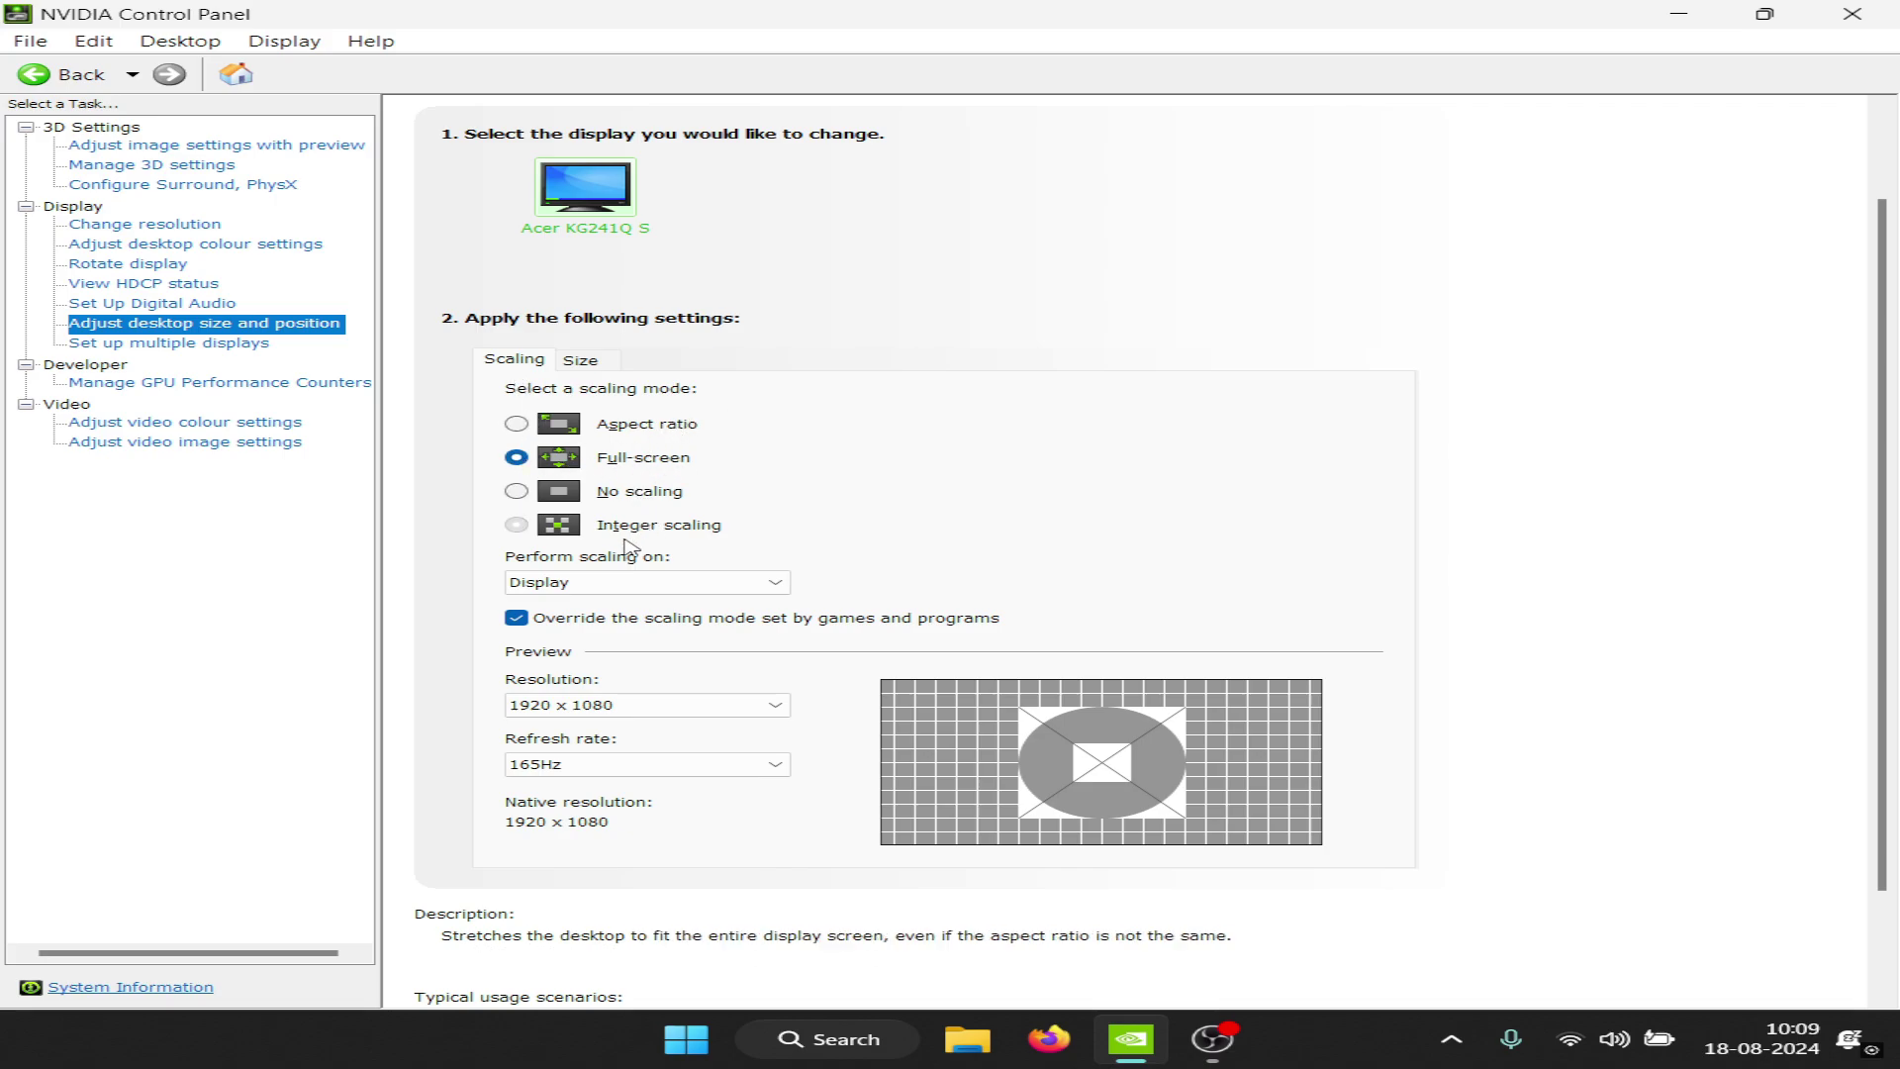
pyautogui.click(580, 589)
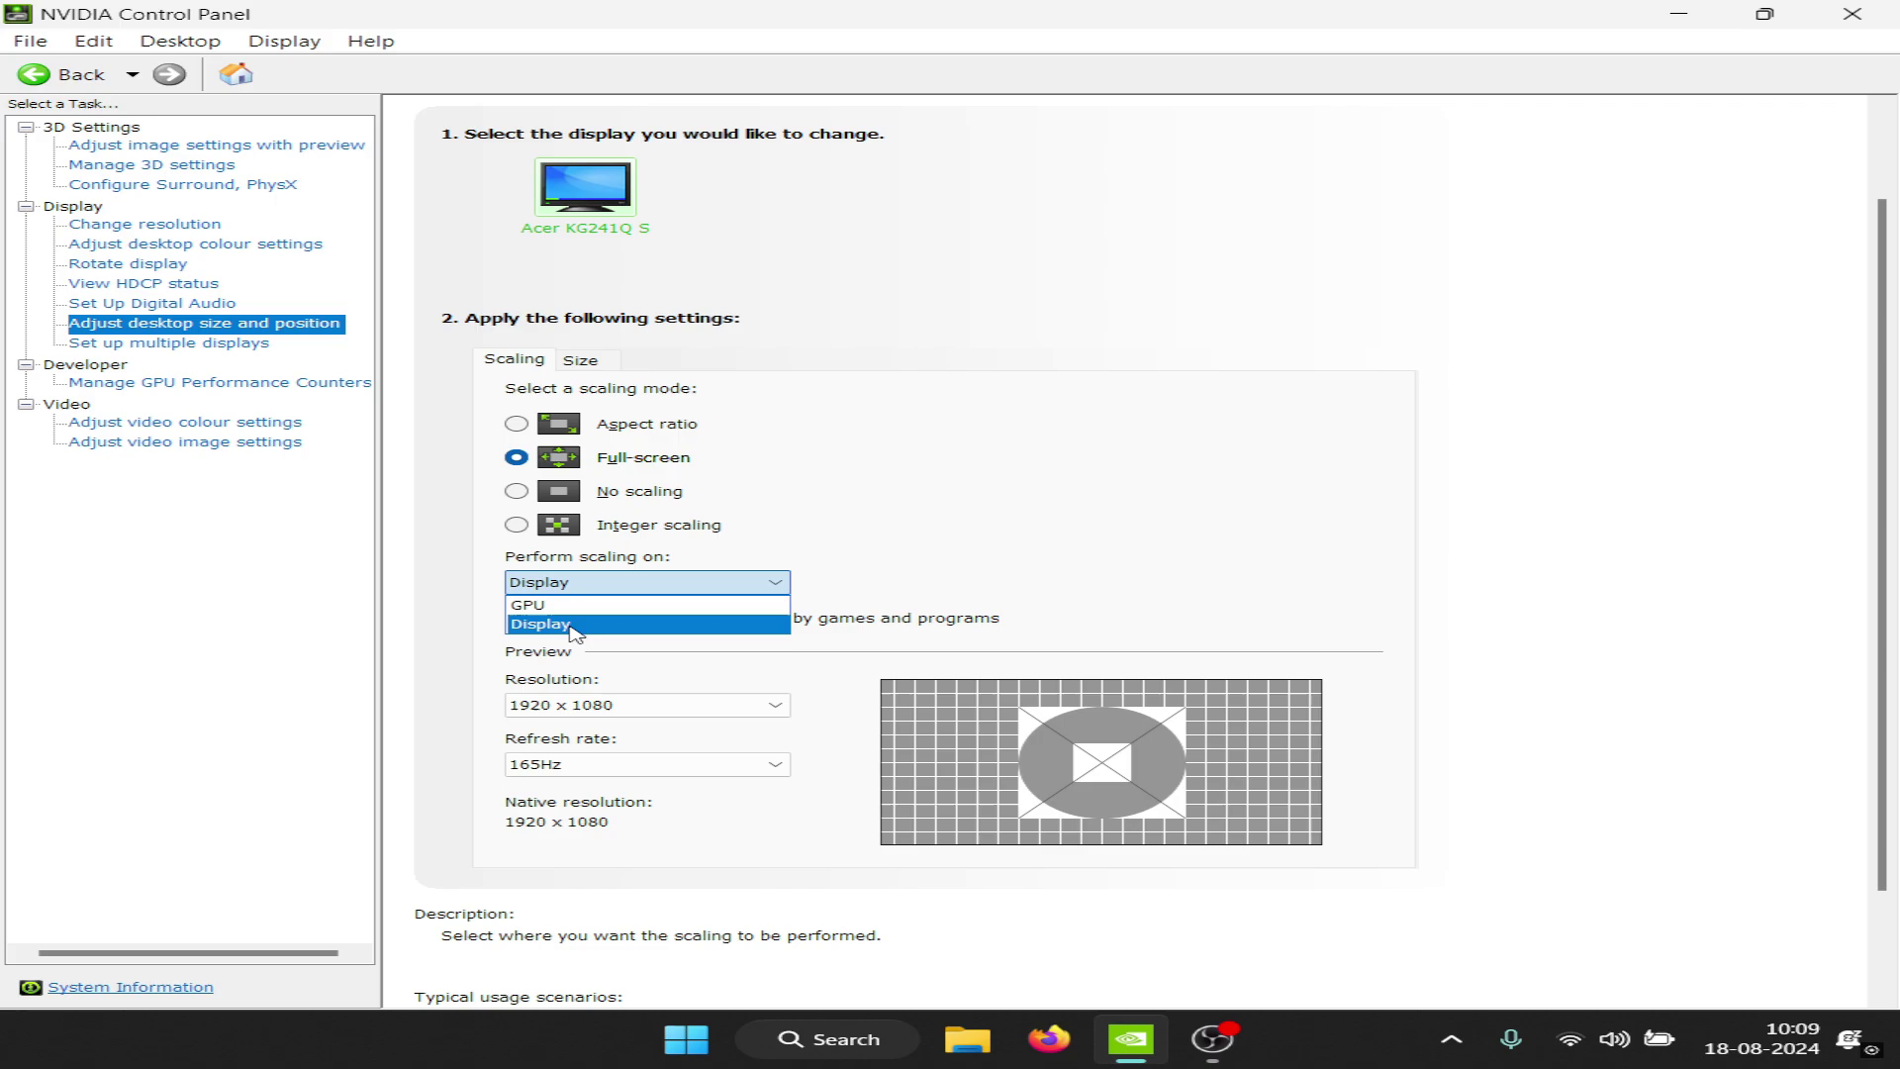
pyautogui.click(546, 625)
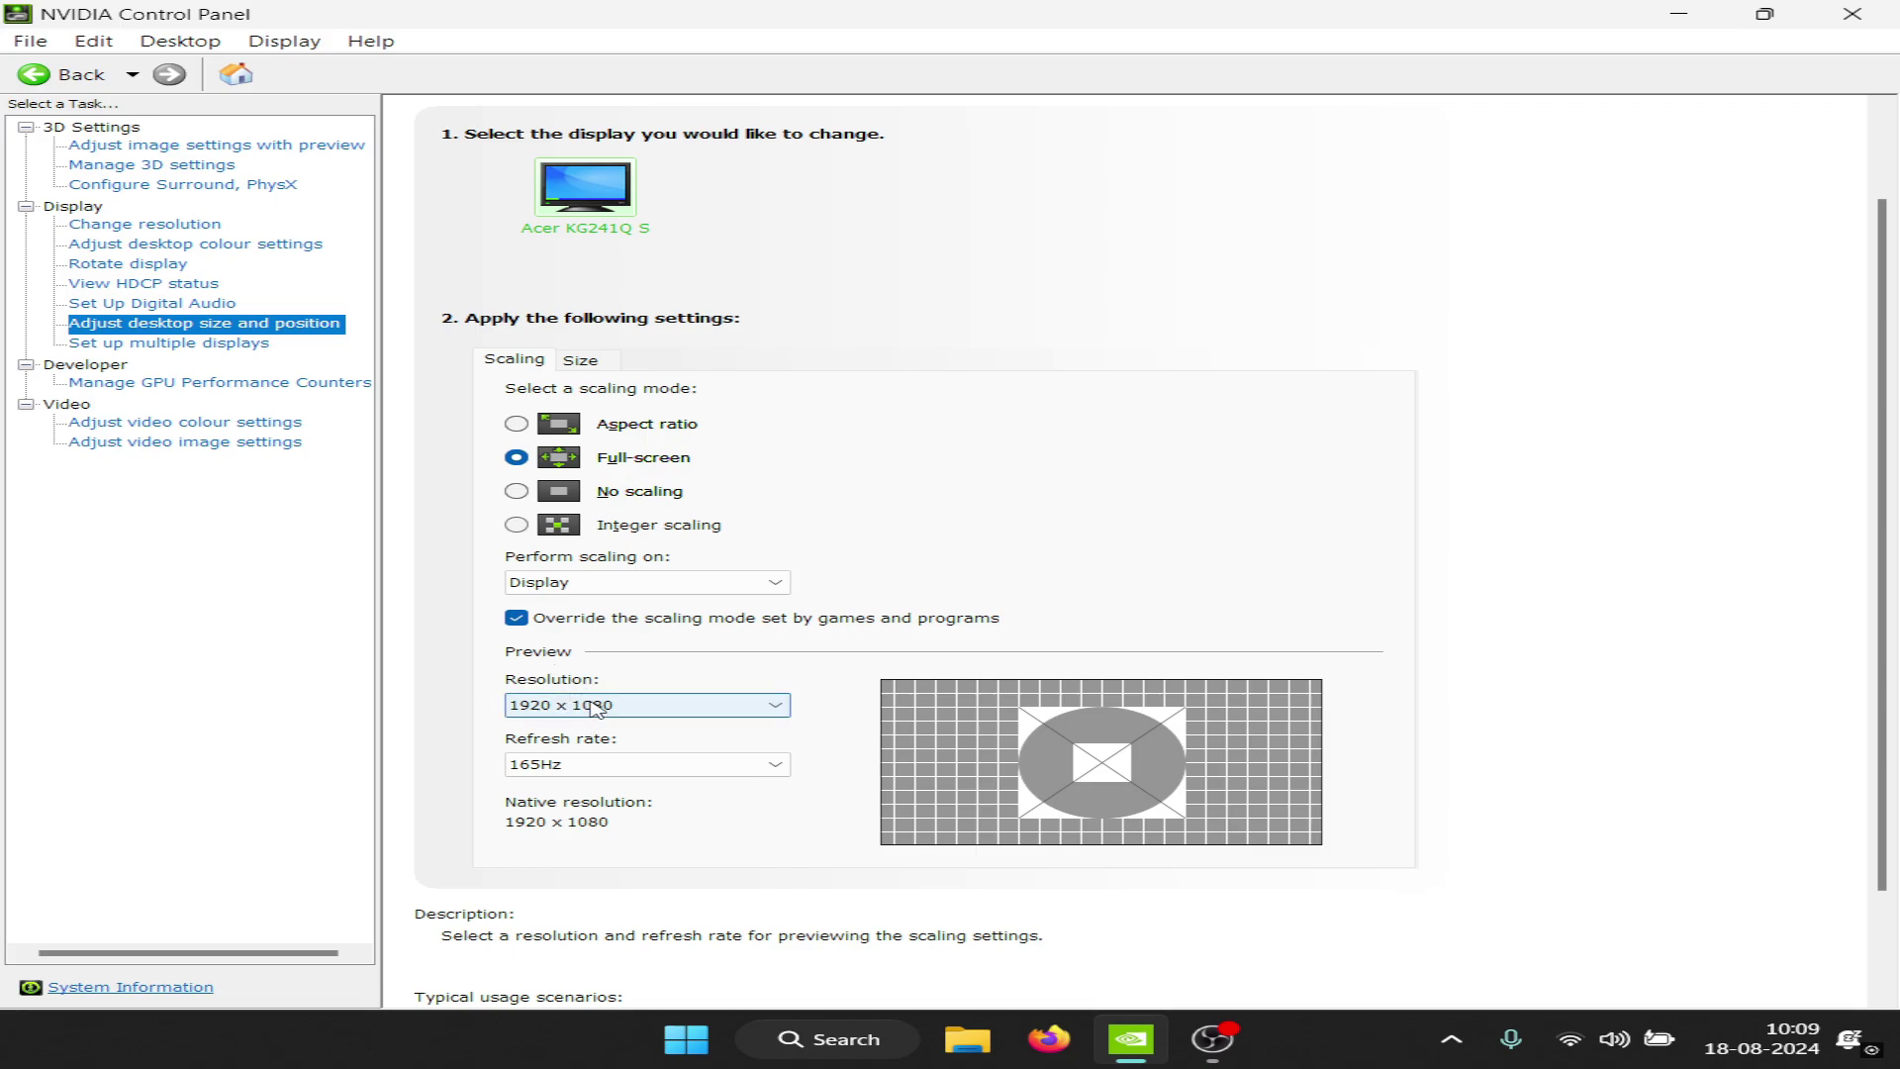
# Preview the scaling at 1280 × 1080 165Hz, then close the control panel
pyautogui.click(593, 708)
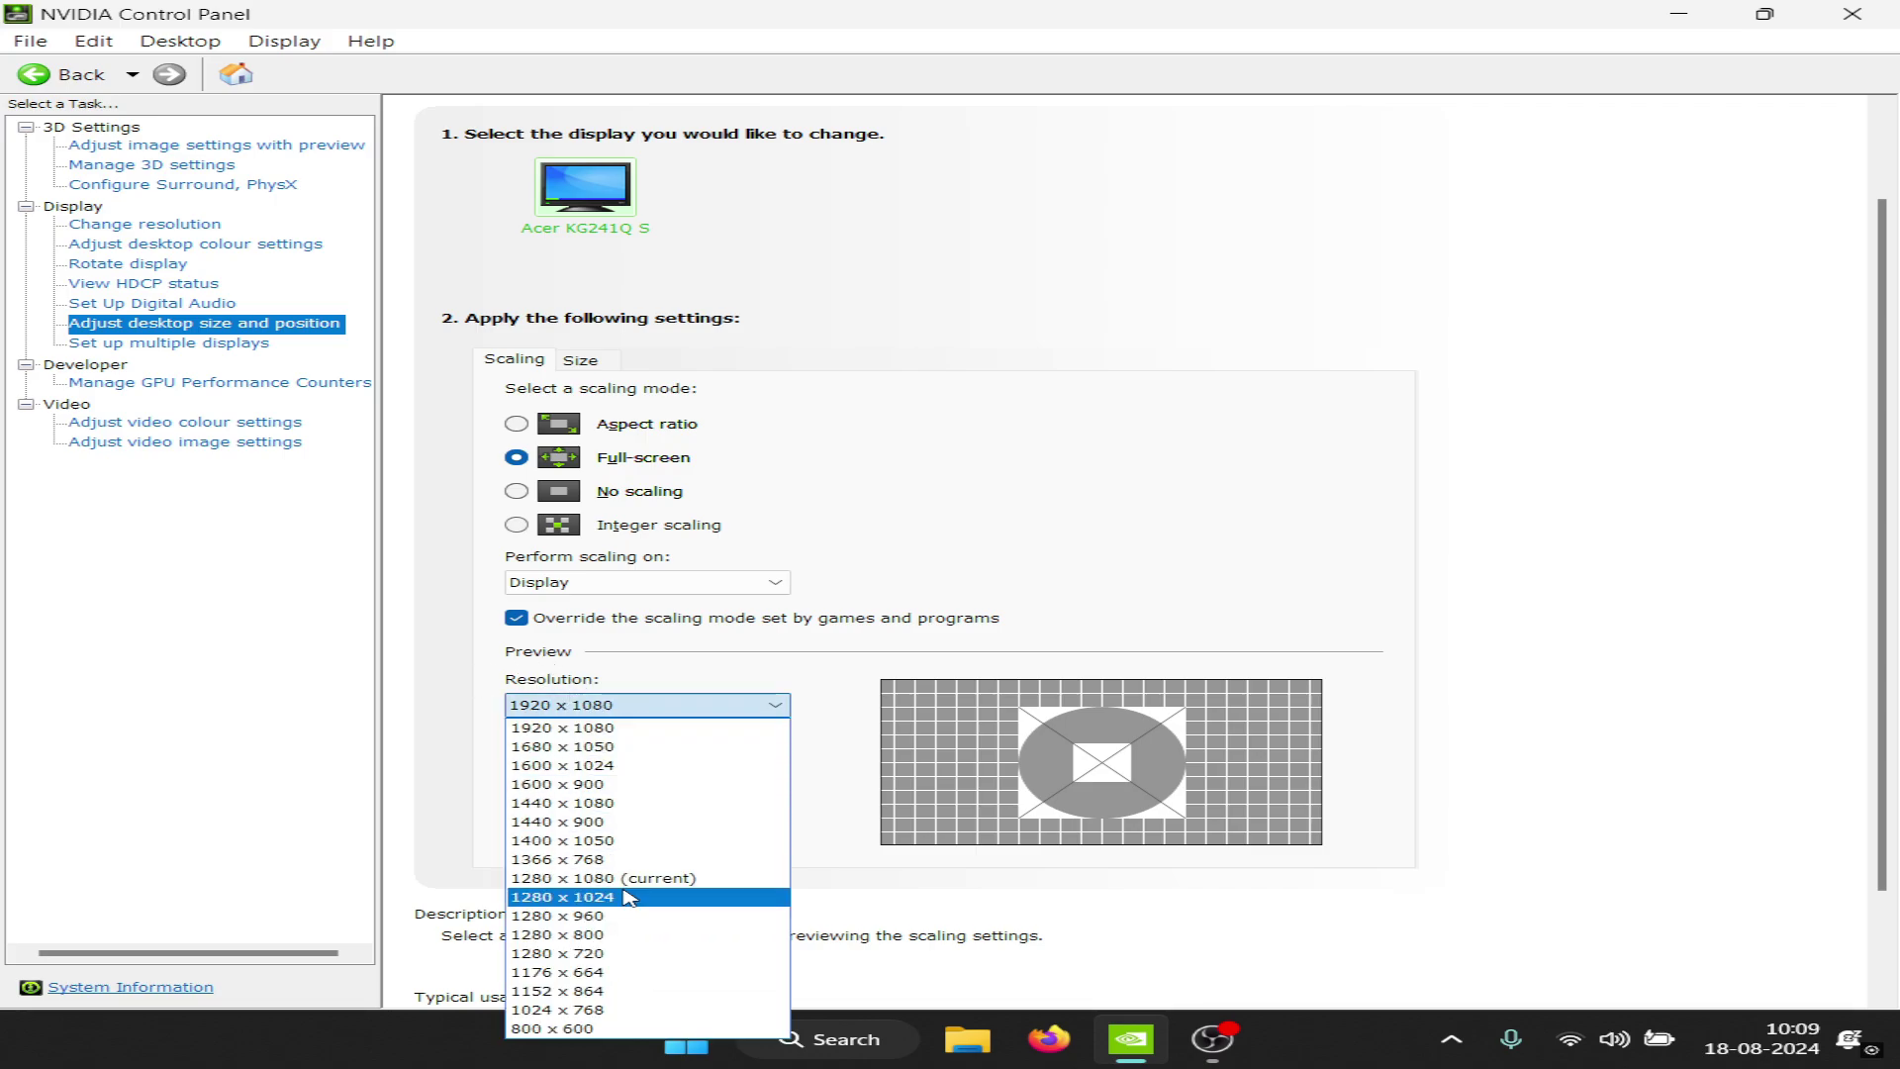
pyautogui.click(633, 880)
pyautogui.click(594, 764)
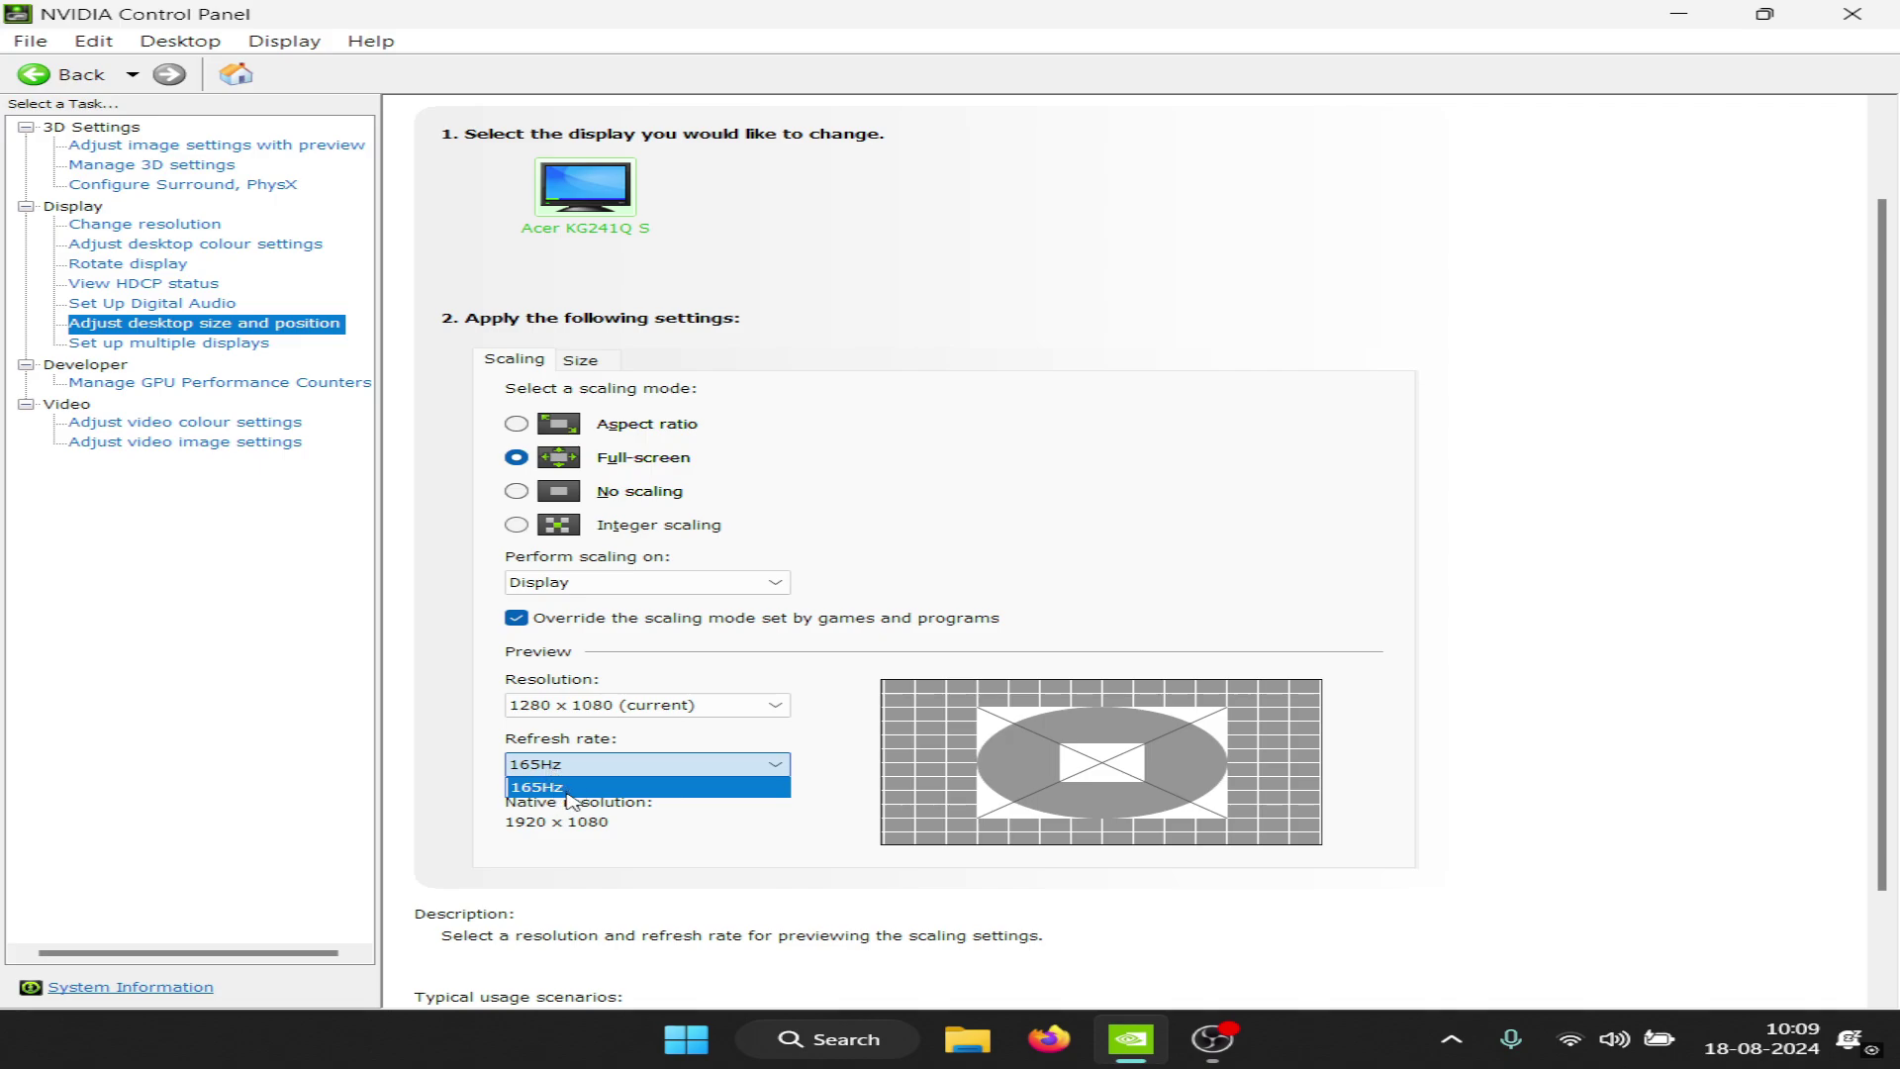
pyautogui.click(569, 790)
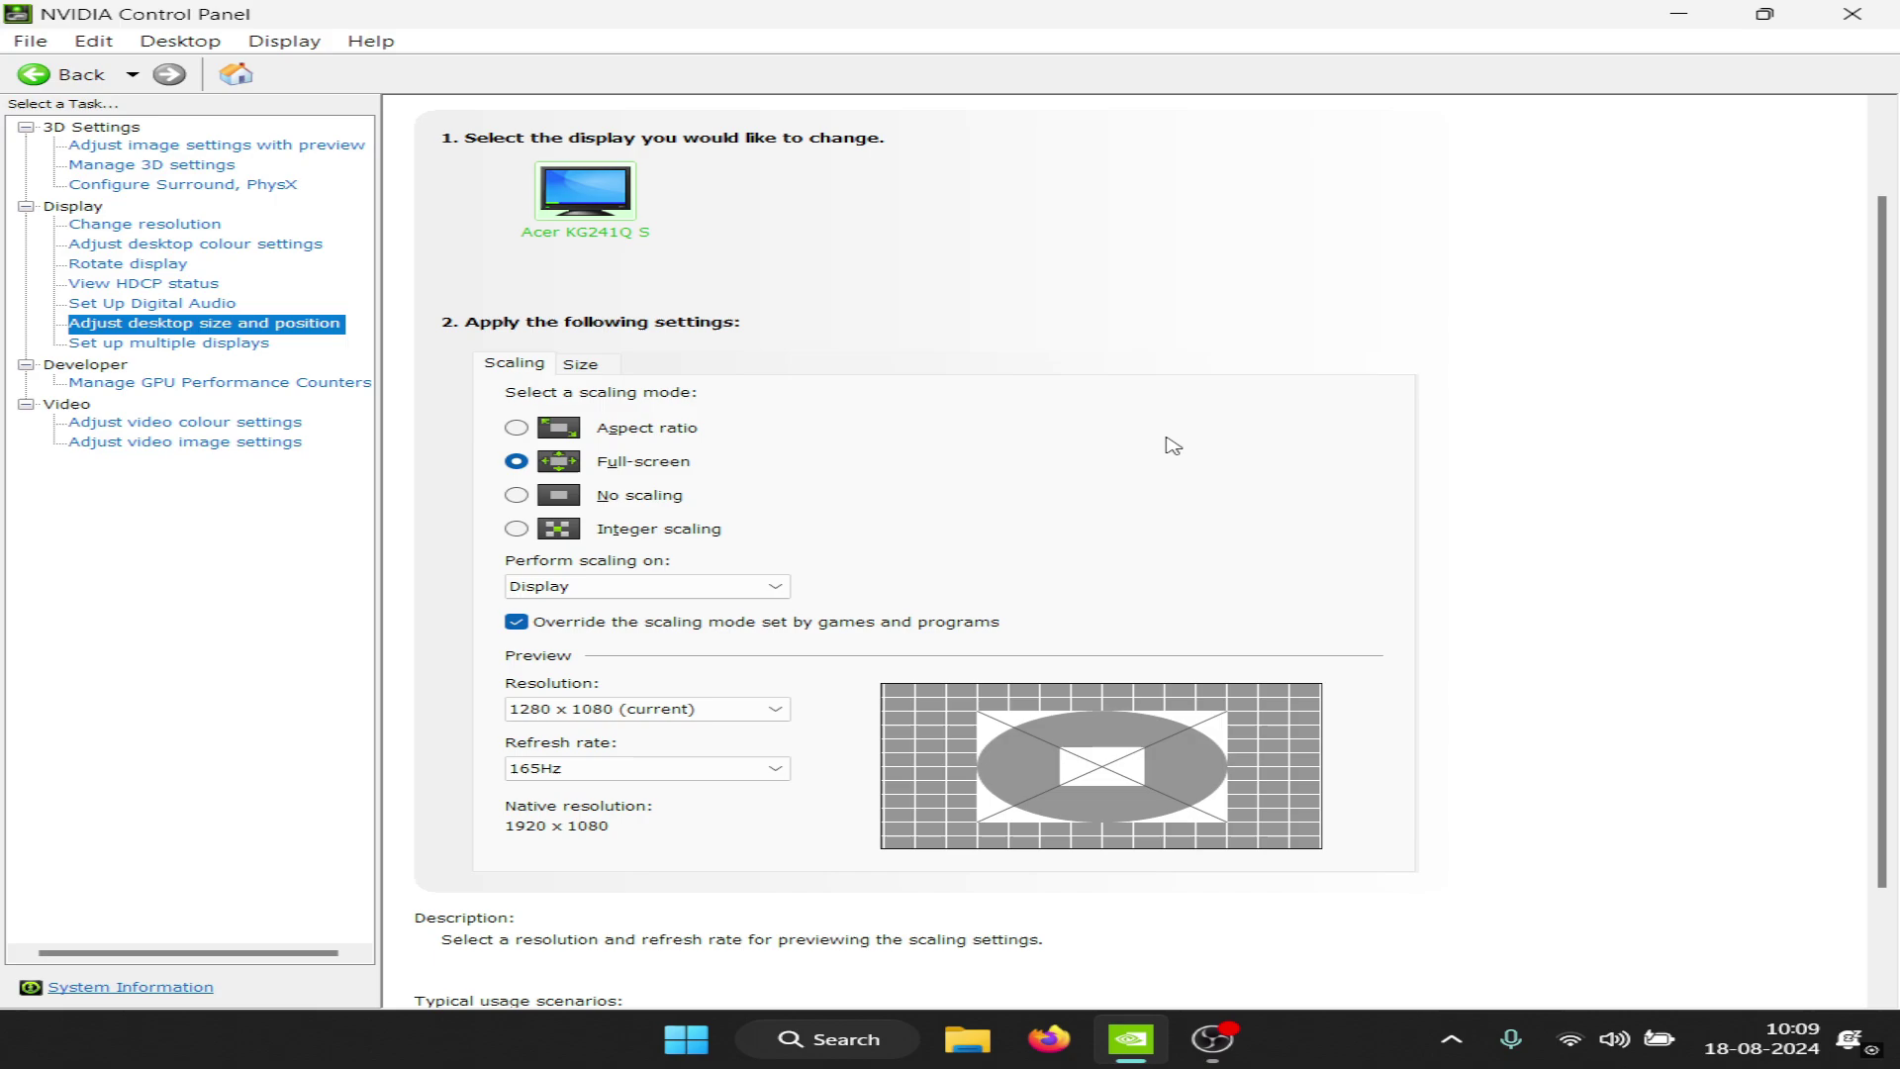
pyautogui.press('super+d')
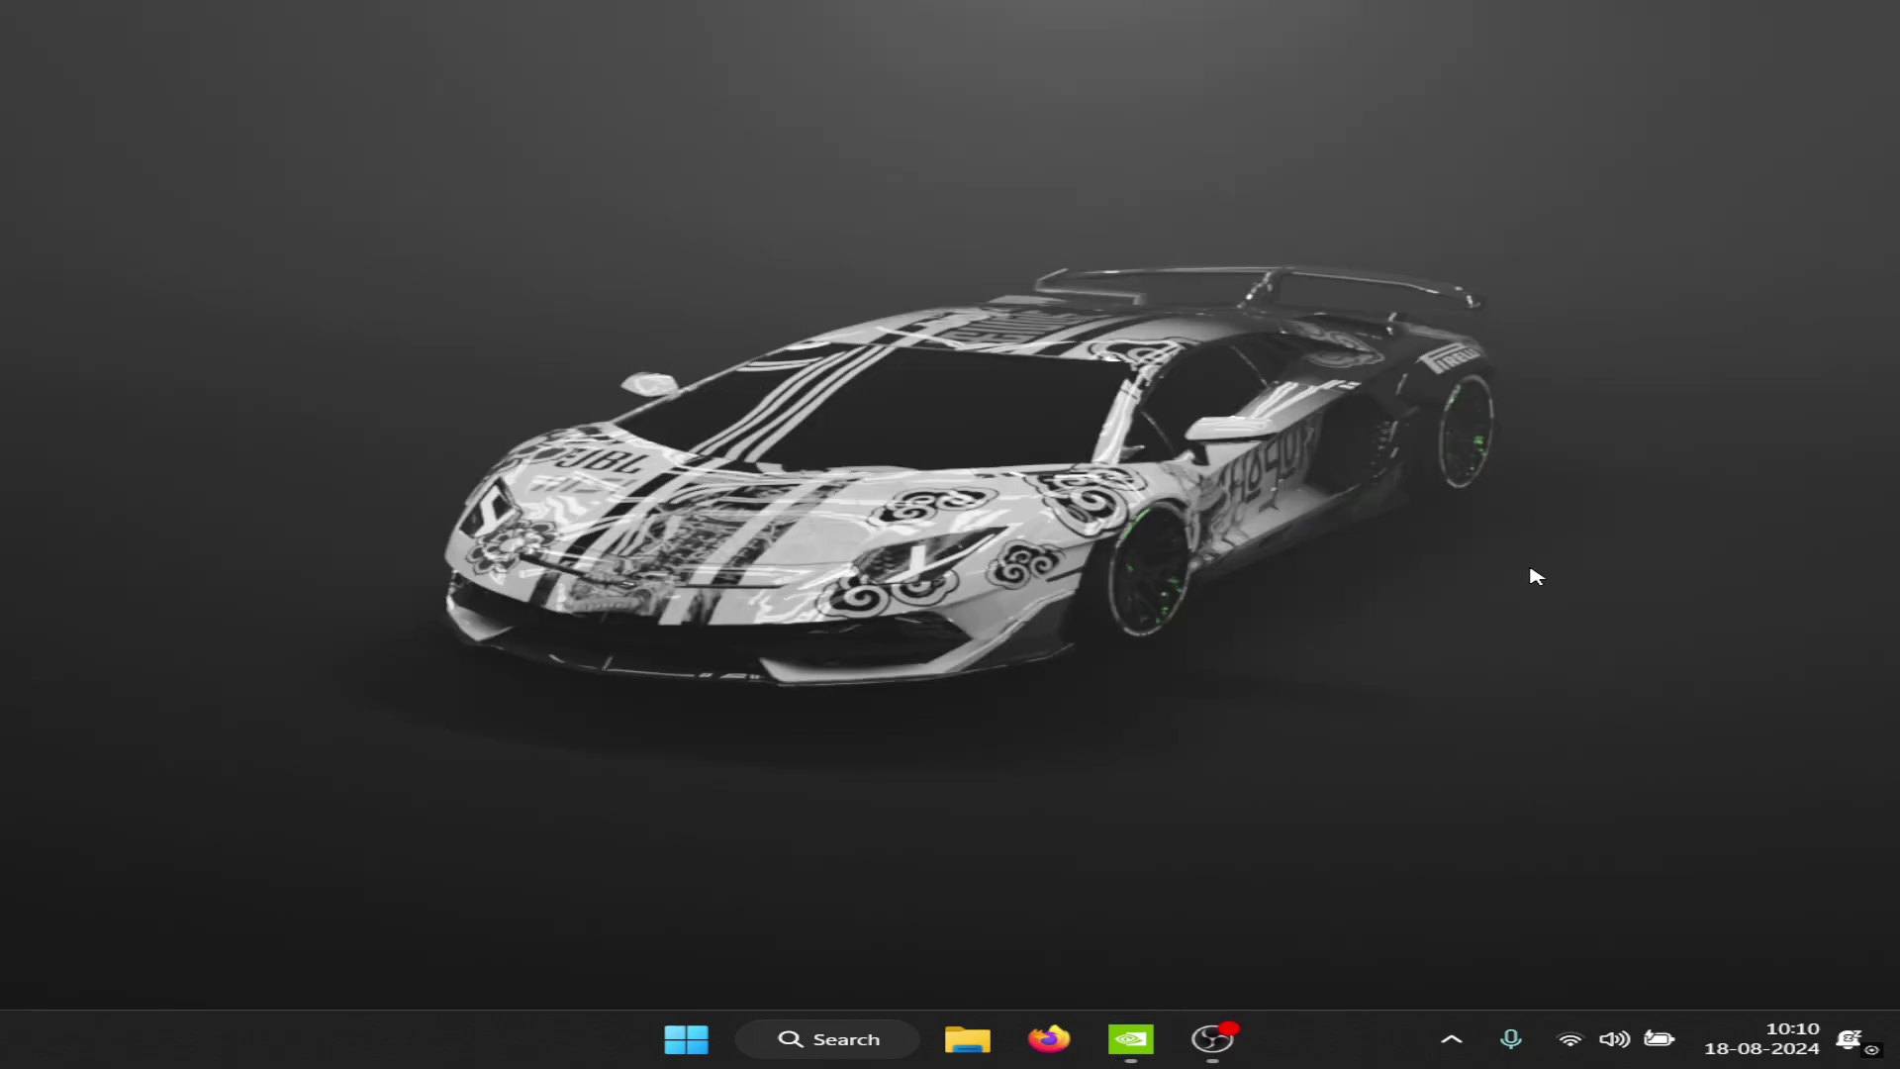